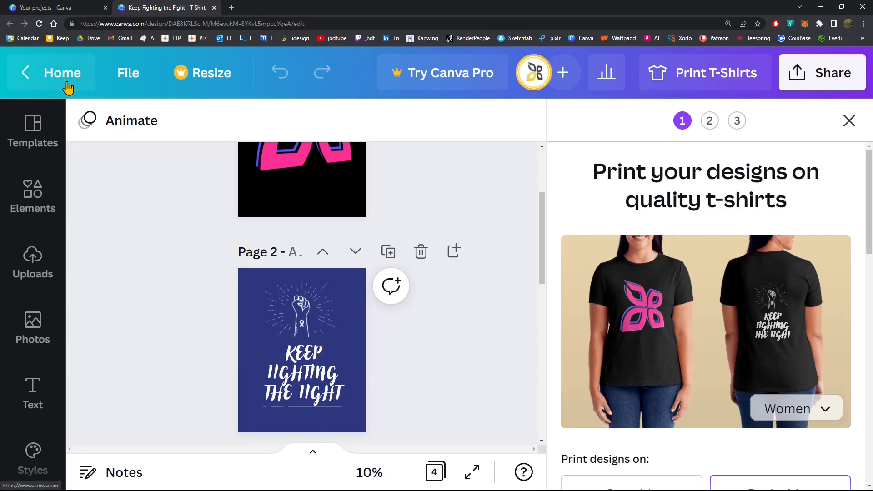
Look over the pages of the open T-shirt design and return to the Canva home page
{"action": "scroll", "coordinate": [314, 293], "scroll_direction": "up", "scroll_amount": 3}
{"action": "scroll", "coordinate": [453, 297], "scroll_direction": "down", "scroll_amount": 8}
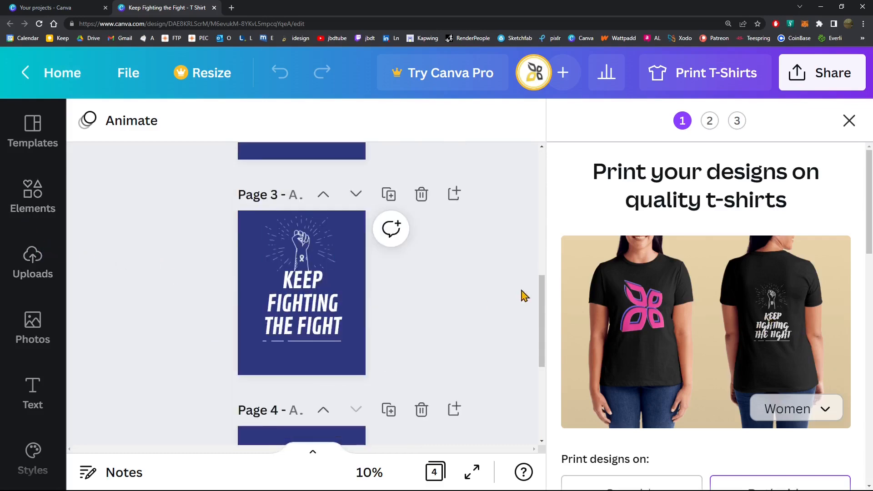
{"action": "scroll", "coordinate": [319, 291], "scroll_direction": "up", "scroll_amount": 1}
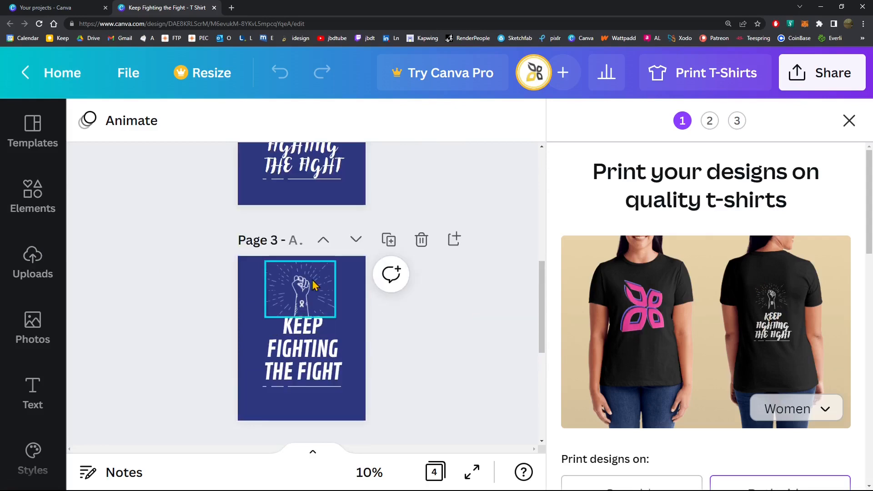
{"action": "scroll", "coordinate": [329, 287], "scroll_direction": "up", "scroll_amount": 5}
{"action": "scroll", "coordinate": [318, 269], "scroll_direction": "up", "scroll_amount": 3}
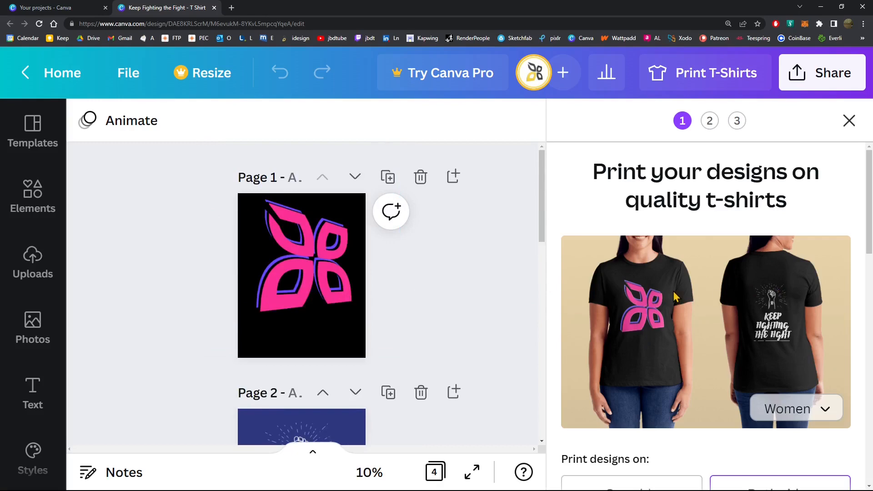
{"action": "left_click", "coordinate": [56, 72]}
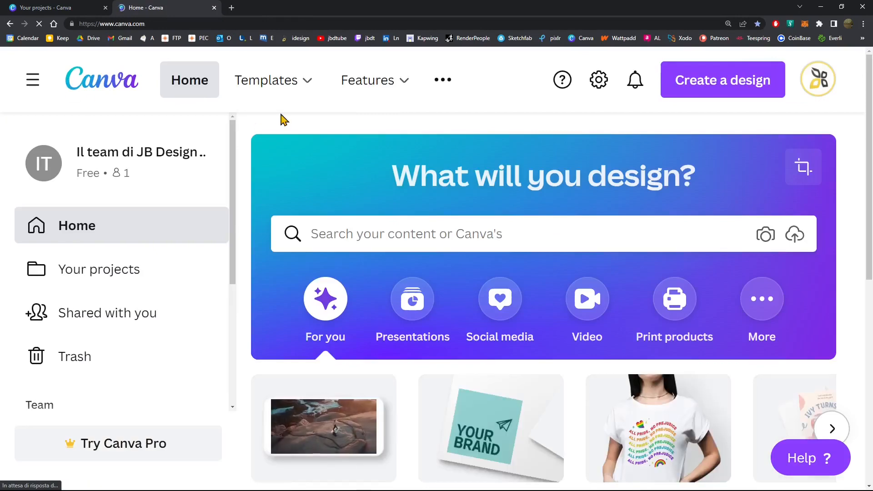
Reduce the browser's page zoom to 100%
{"action": "left_click", "coordinate": [863, 24]}
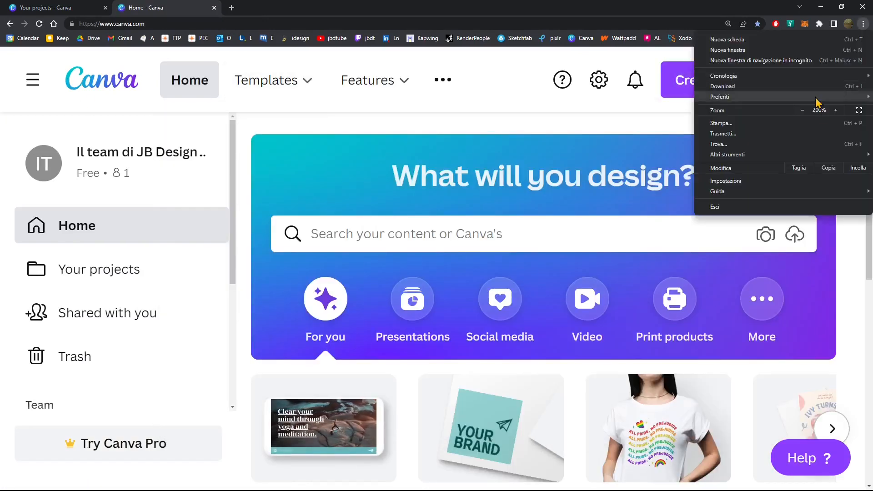
{"action": "left_click", "coordinate": [803, 110]}
{"action": "left_click", "coordinate": [803, 111]}
{"action": "left_click", "coordinate": [803, 110]}
{"action": "left_click", "coordinate": [803, 111]}
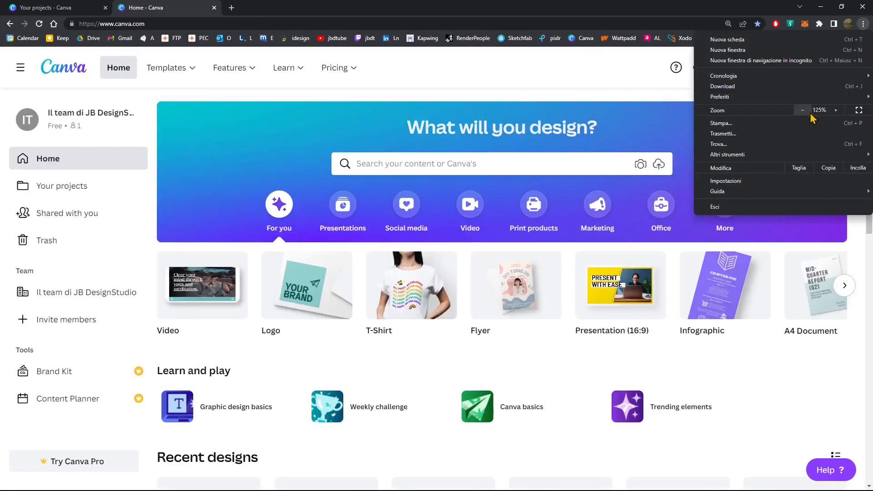
{"action": "left_click", "coordinate": [803, 111]}
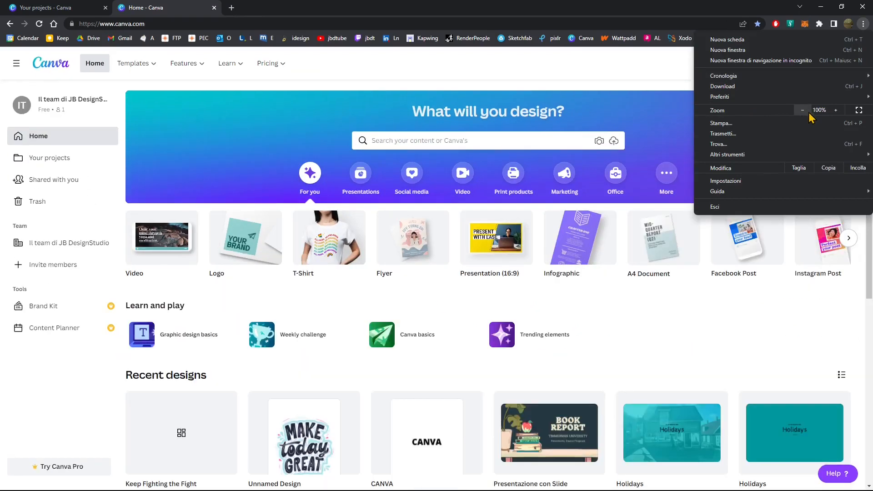
{"action": "left_click", "coordinate": [652, 78]}
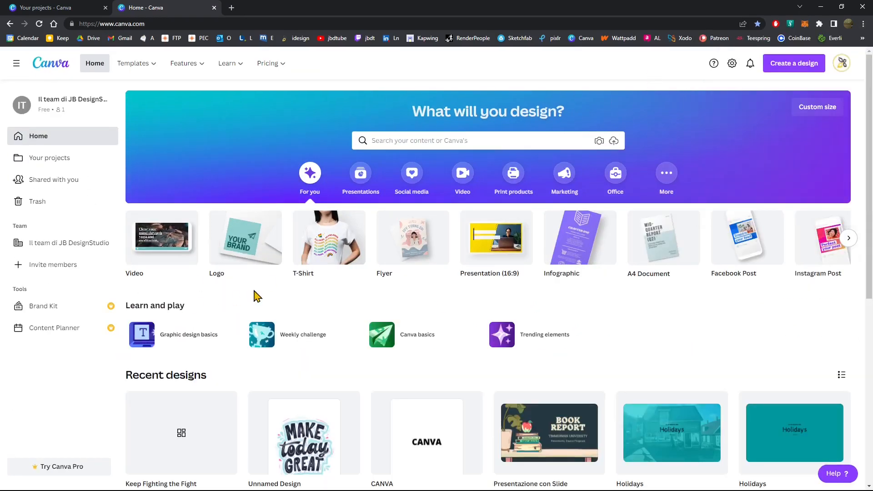
{"action": "mouse_move", "coordinate": [409, 269]}
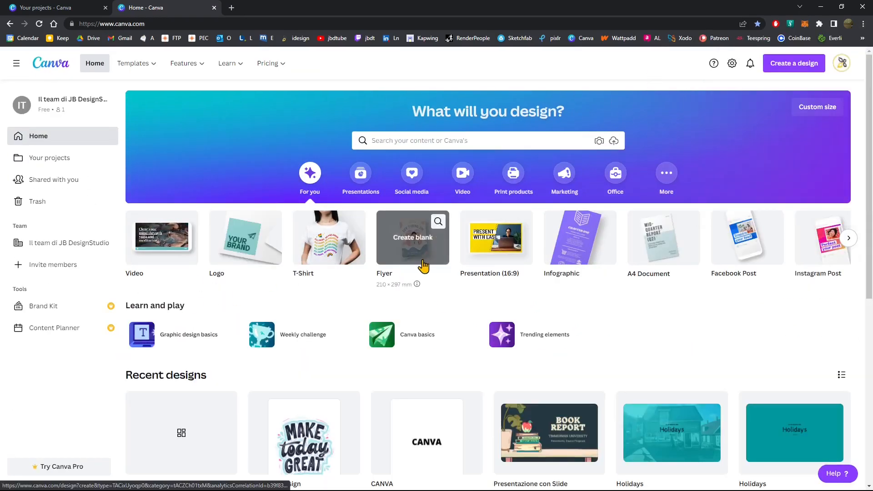
{"action": "left_click", "coordinate": [863, 25]}
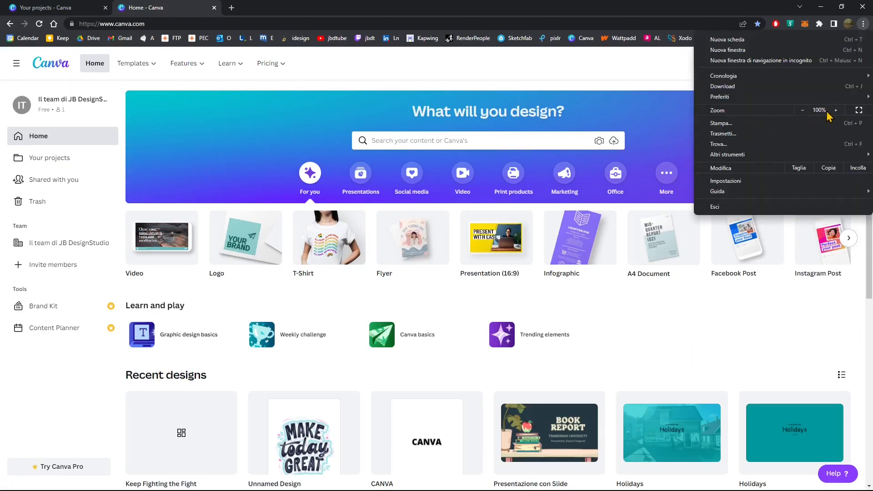
{"action": "left_click", "coordinate": [560, 115]}
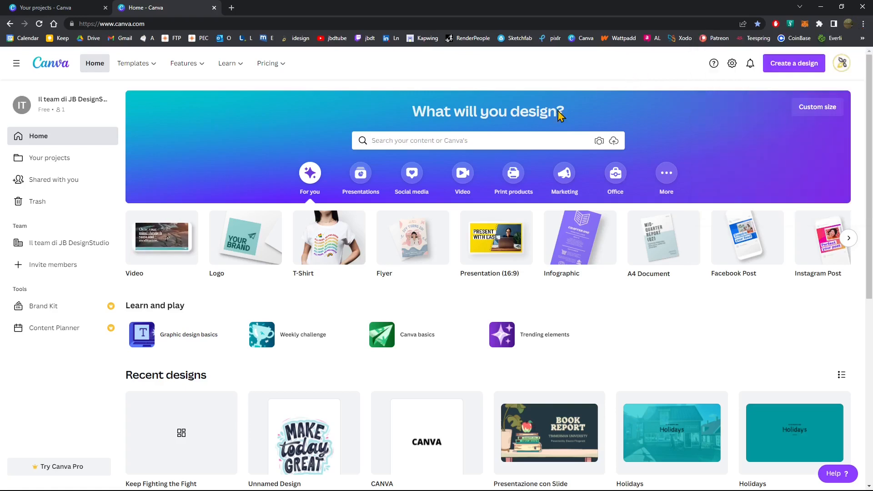
{"action": "key", "text": "ctrl+plus"}
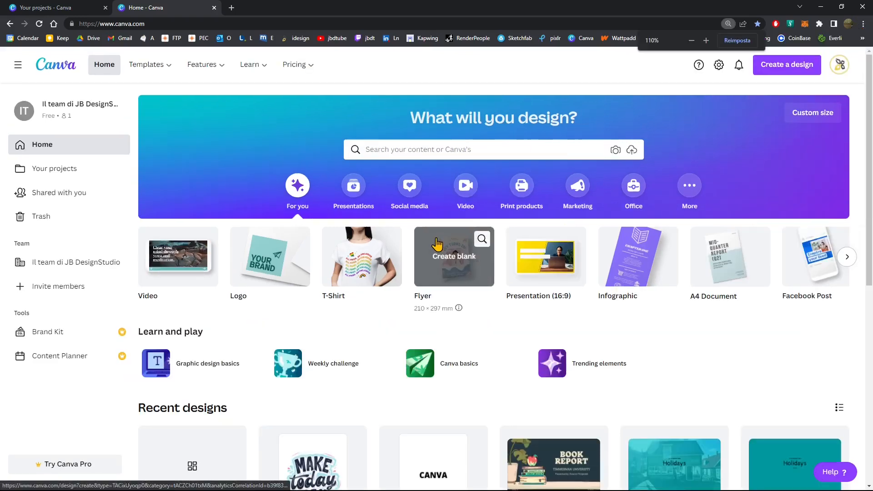
{"action": "key", "text": "ctrl+minus"}
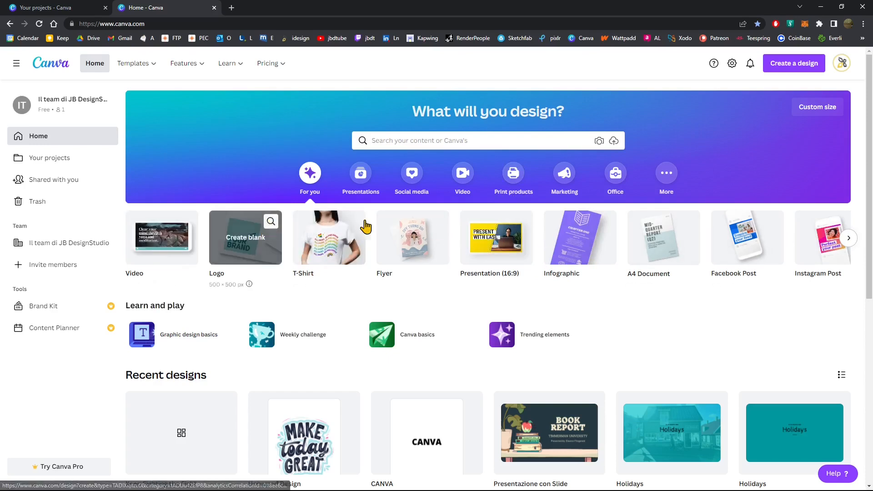
Open the Print products category and browse its sections and the range of popular products
{"action": "left_click", "coordinate": [527, 195]}
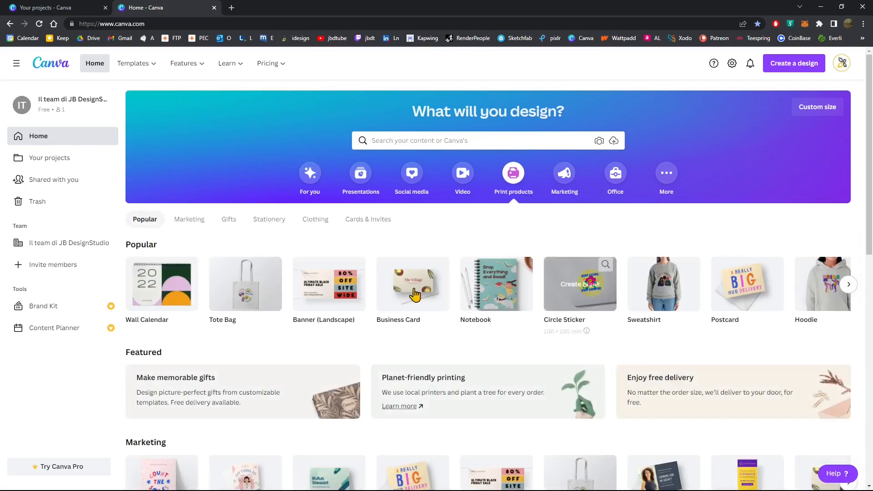
{"action": "scroll", "coordinate": [132, 313], "scroll_direction": "down", "scroll_amount": 4}
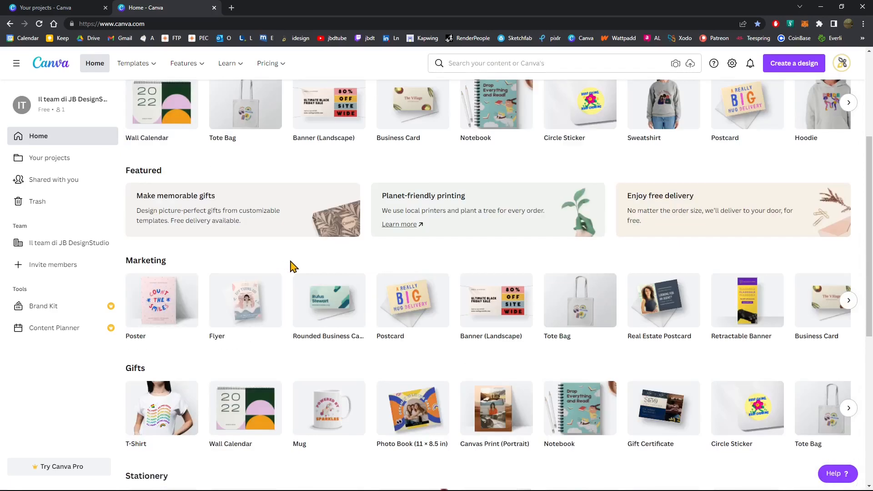
{"action": "scroll", "coordinate": [294, 266], "scroll_direction": "down", "scroll_amount": 3}
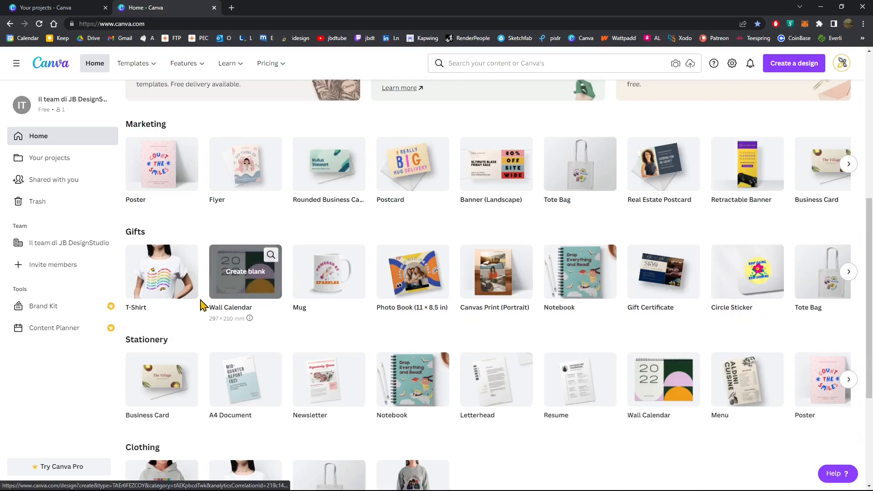
{"action": "scroll", "coordinate": [245, 328], "scroll_direction": "down", "scroll_amount": 2}
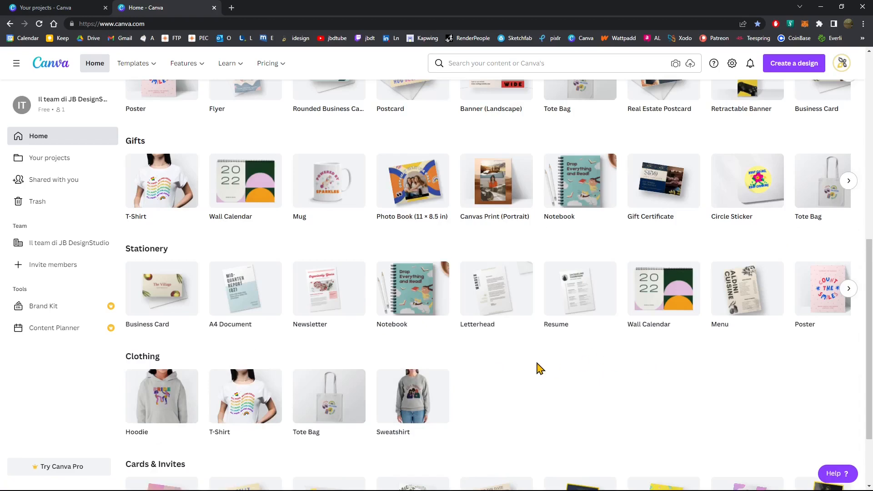
{"action": "scroll", "coordinate": [539, 367], "scroll_direction": "up", "scroll_amount": 4}
{"action": "scroll", "coordinate": [539, 367], "scroll_direction": "up", "scroll_amount": 1}
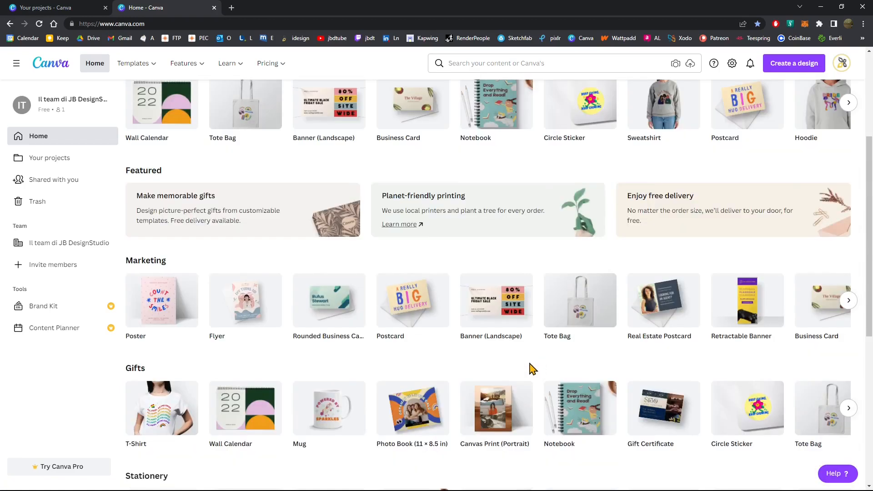
{"action": "scroll", "coordinate": [389, 306], "scroll_direction": "up", "scroll_amount": 3}
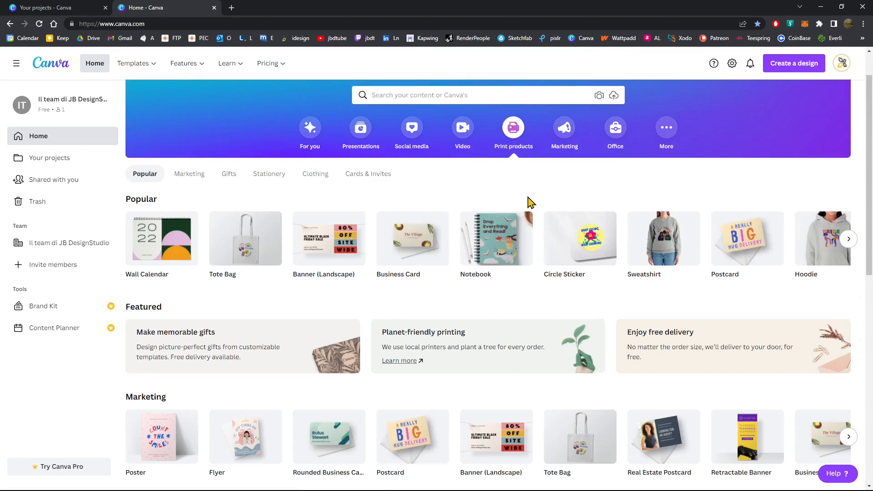
{"action": "left_click", "coordinate": [845, 245]}
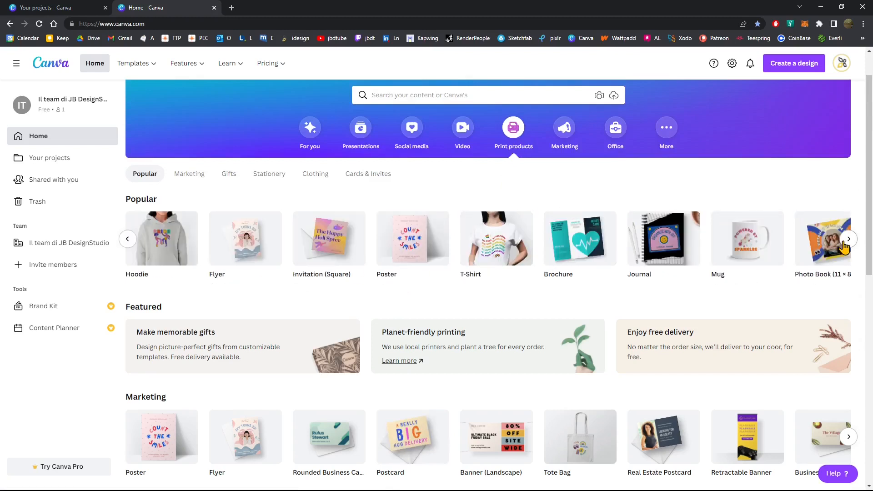
{"action": "left_click", "coordinate": [849, 239]}
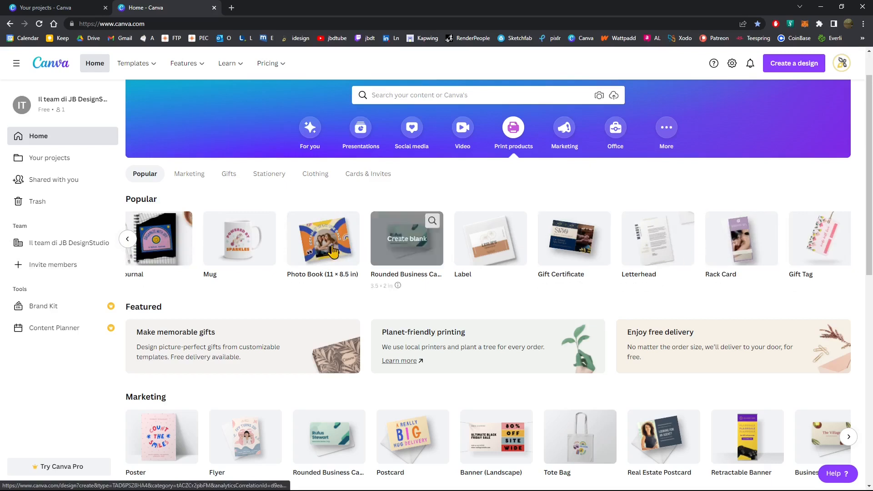
{"action": "left_click", "coordinate": [128, 245]}
{"action": "left_click", "coordinate": [127, 242]}
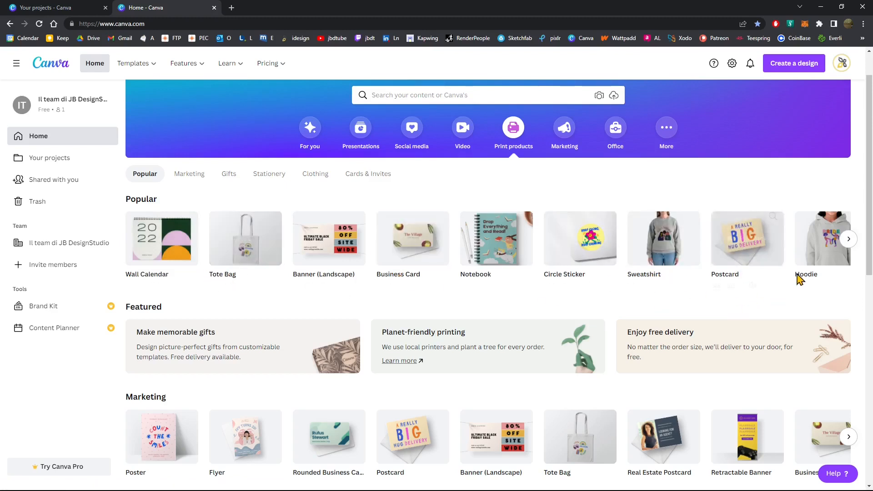
Create a blank T-shirt design from the popular print products and collapse its templates panel
{"action": "left_click", "coordinate": [849, 239]}
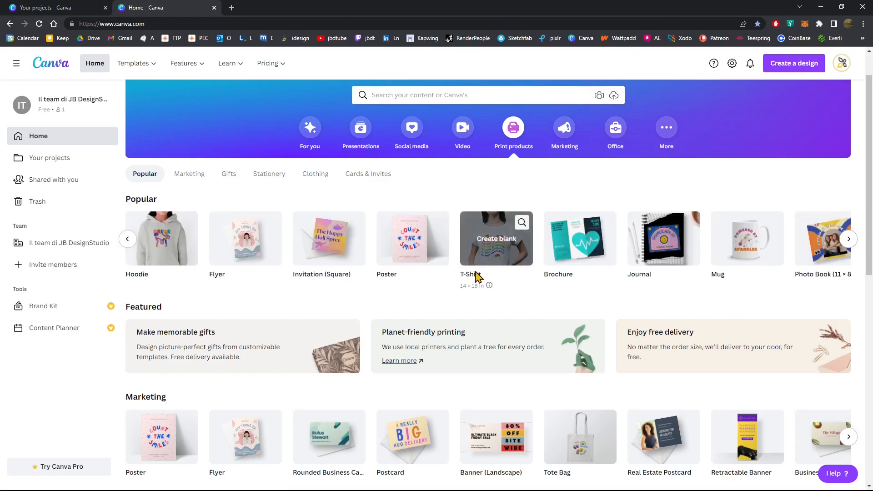
{"action": "left_click", "coordinate": [496, 255]}
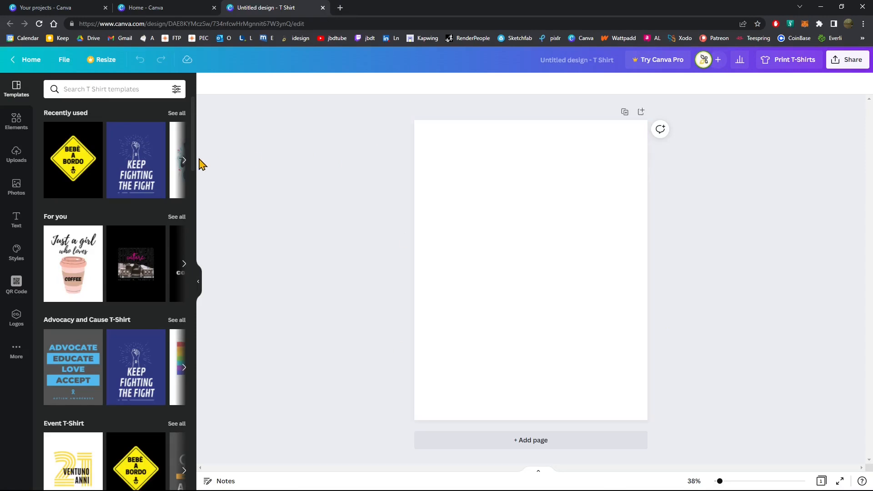
{"action": "left_click", "coordinate": [198, 282]}
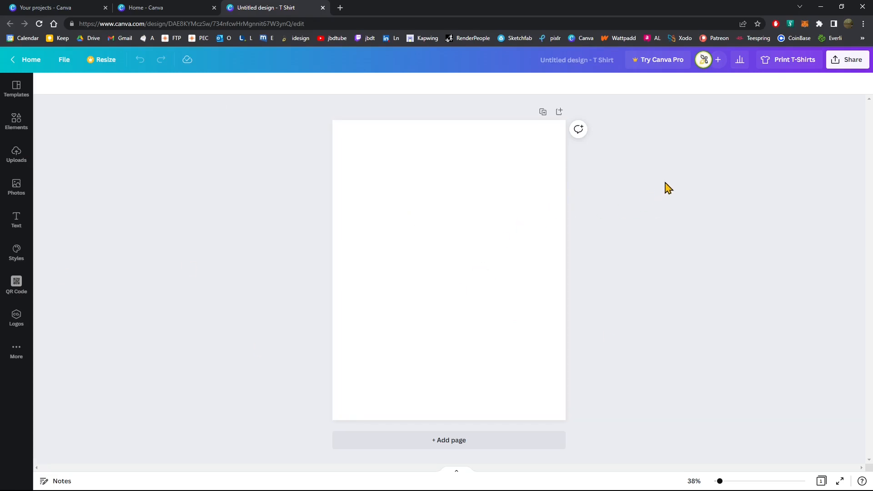
Open the T-shirt printing options for the blank design and set the browser's page zoom to 175%
{"action": "left_click", "coordinate": [792, 66]}
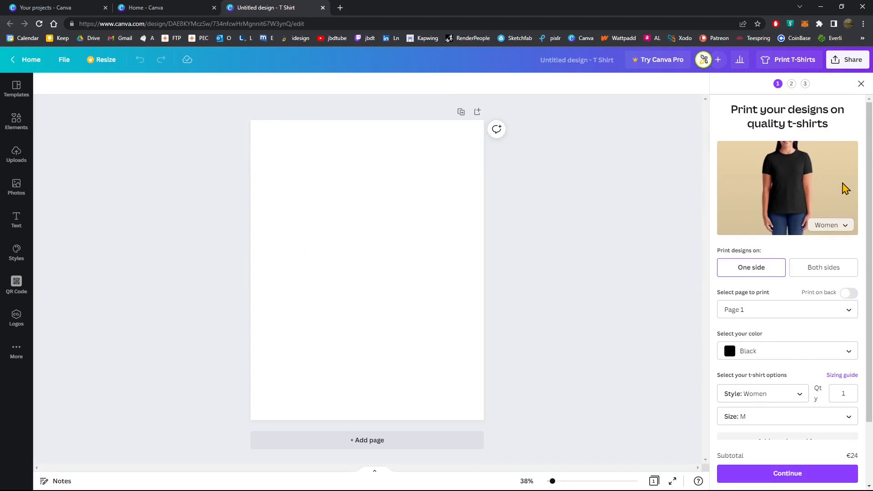
{"action": "left_click", "coordinate": [863, 24]}
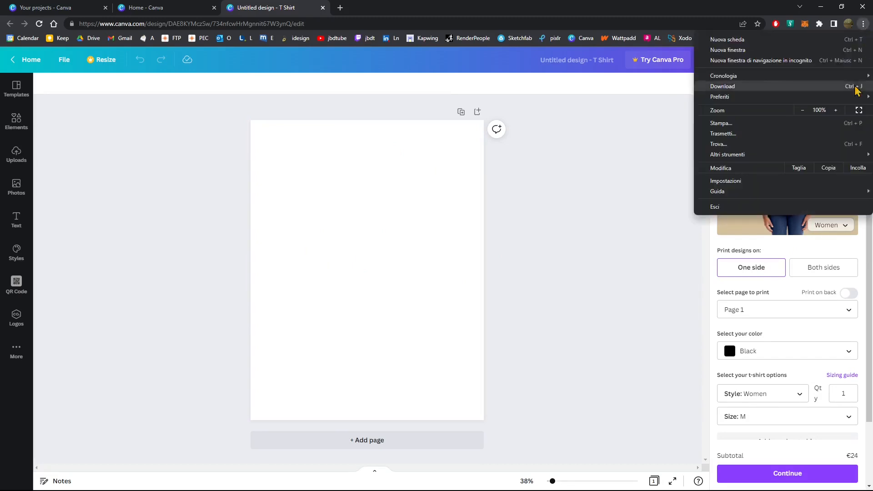
{"action": "left_click", "coordinate": [837, 110]}
{"action": "left_click", "coordinate": [839, 115]}
{"action": "left_click", "coordinate": [839, 115]}
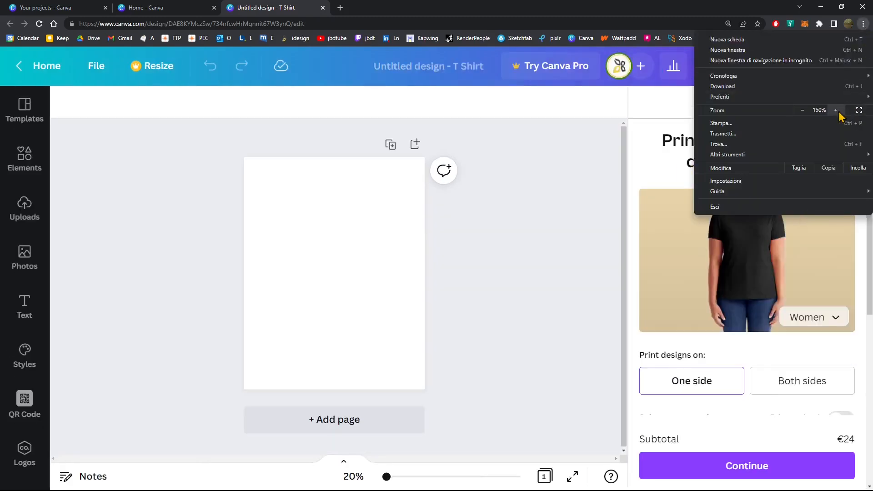
{"action": "left_click", "coordinate": [837, 110]}
{"action": "left_click", "coordinate": [837, 110]}
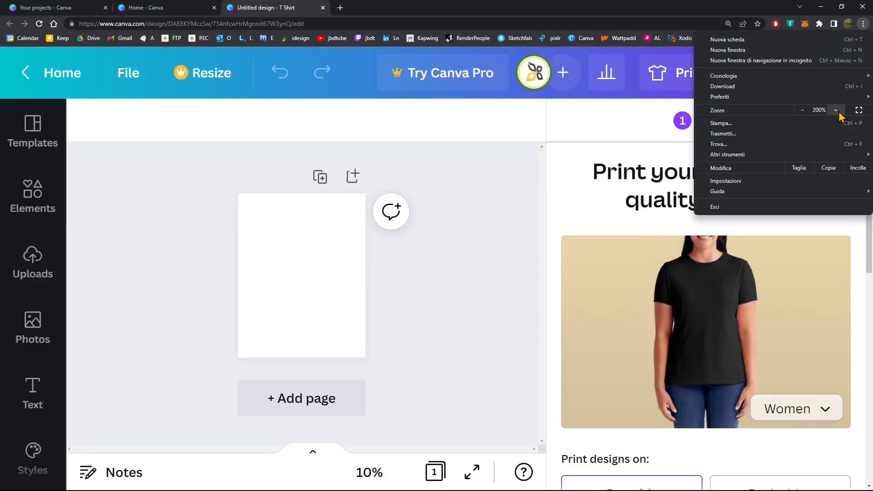
{"action": "left_click", "coordinate": [804, 112]}
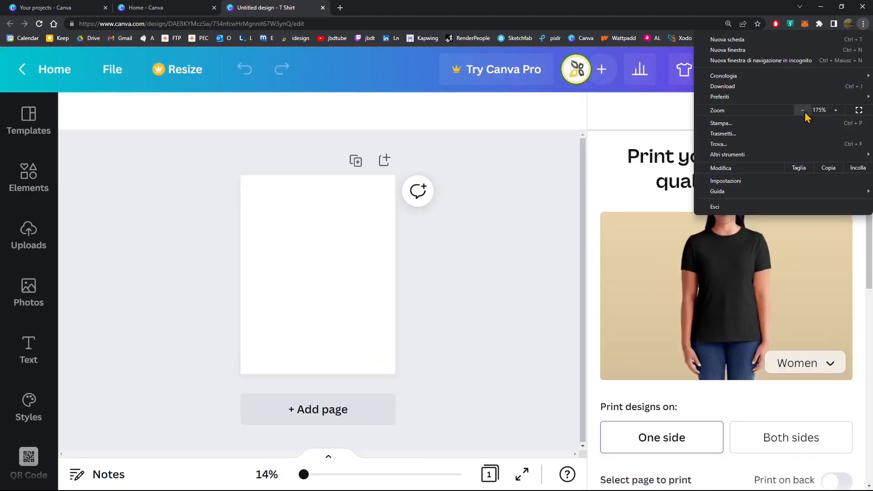
{"action": "left_click", "coordinate": [460, 278]}
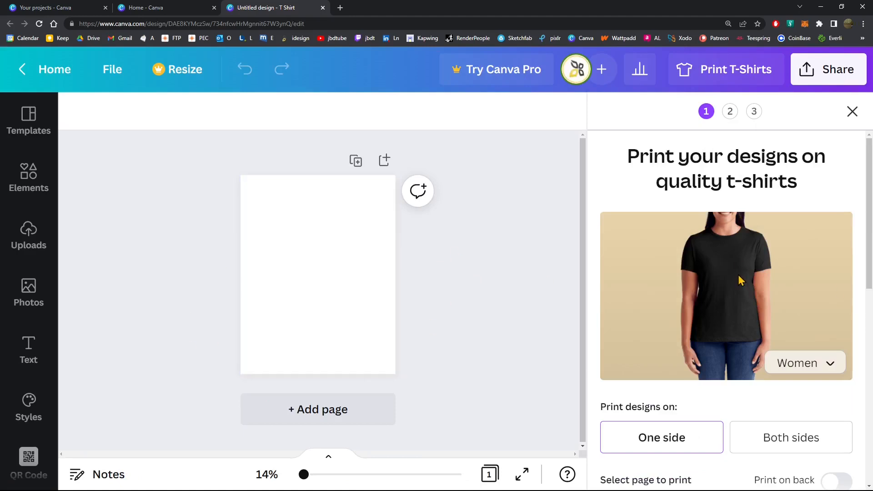
Preview the T-shirt on the Men, Women, Youth and Toddler models in turn, and finish with Infant selected
{"action": "scroll", "coordinate": [751, 225], "scroll_direction": "down", "scroll_amount": 2}
{"action": "scroll", "coordinate": [764, 229], "scroll_direction": "up", "scroll_amount": 2}
{"action": "scroll", "coordinate": [766, 229], "scroll_direction": "down", "scroll_amount": 1}
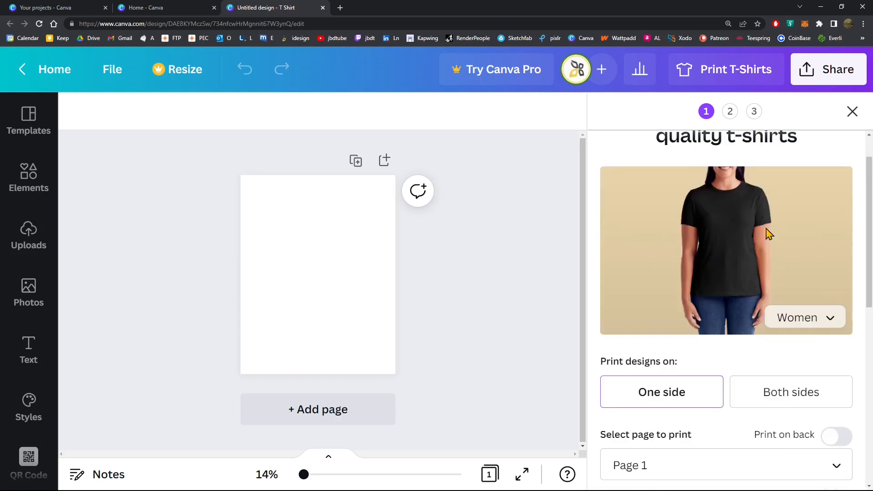
{"action": "left_click", "coordinate": [819, 318]}
{"action": "left_click", "coordinate": [793, 290]}
{"action": "left_click", "coordinate": [803, 327]}
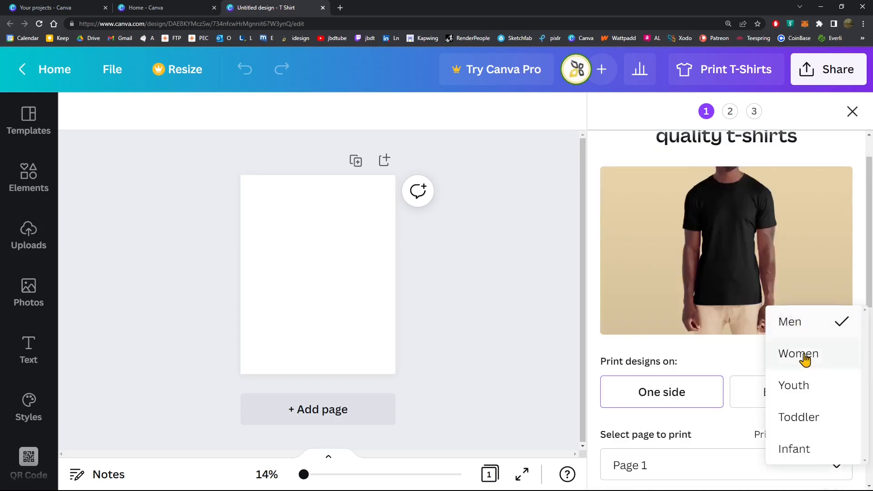
{"action": "left_click", "coordinate": [805, 355]}
{"action": "left_click", "coordinate": [805, 316]}
{"action": "left_click", "coordinate": [807, 359]}
{"action": "left_click", "coordinate": [802, 321]}
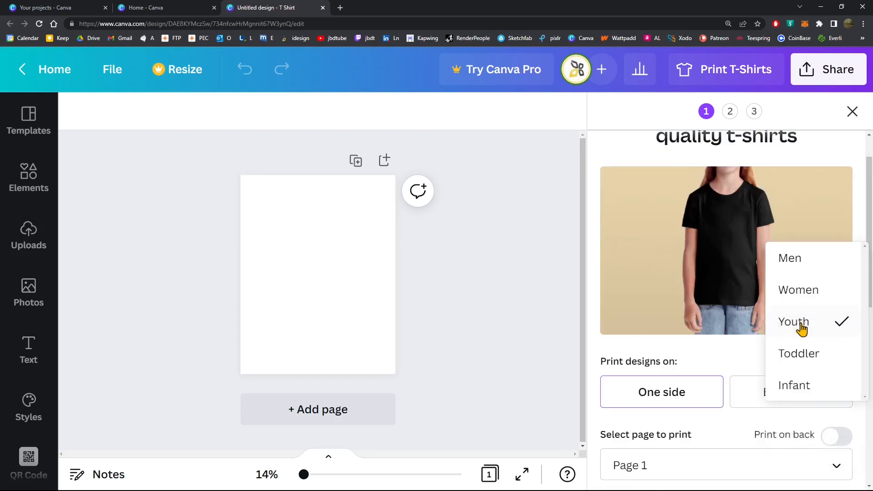
{"action": "left_click", "coordinate": [809, 359]}
{"action": "left_click", "coordinate": [807, 322]}
{"action": "left_click", "coordinate": [810, 364]}
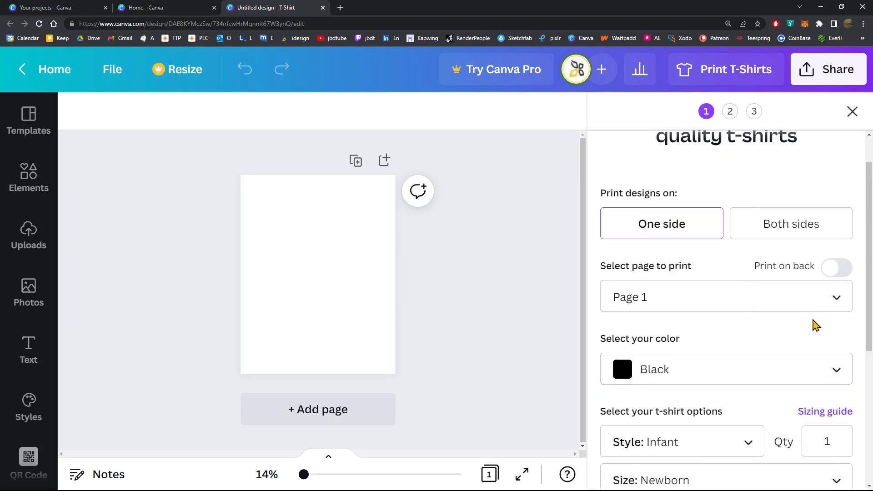
Preview the T-shirt on the Men model, and finish with the Women model selected
{"action": "left_click", "coordinate": [814, 329]}
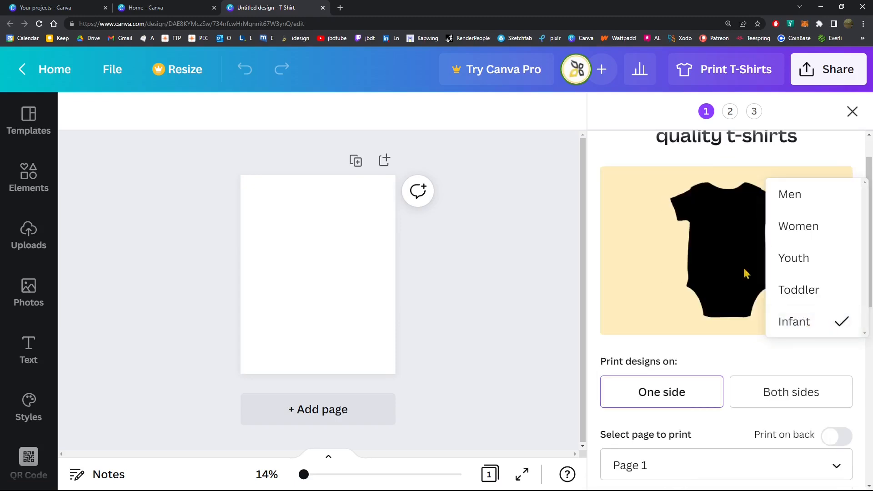
{"action": "left_click", "coordinate": [784, 207]}
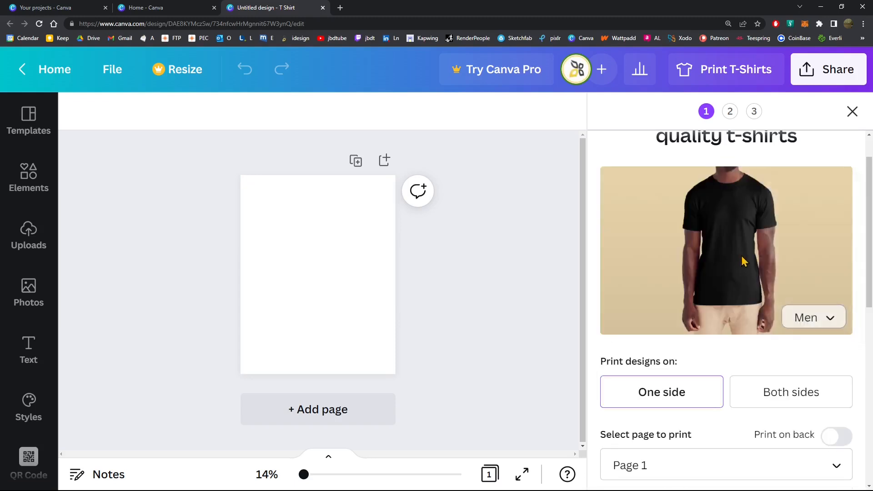
{"action": "left_click", "coordinate": [801, 319]}
{"action": "left_click", "coordinate": [806, 353]}
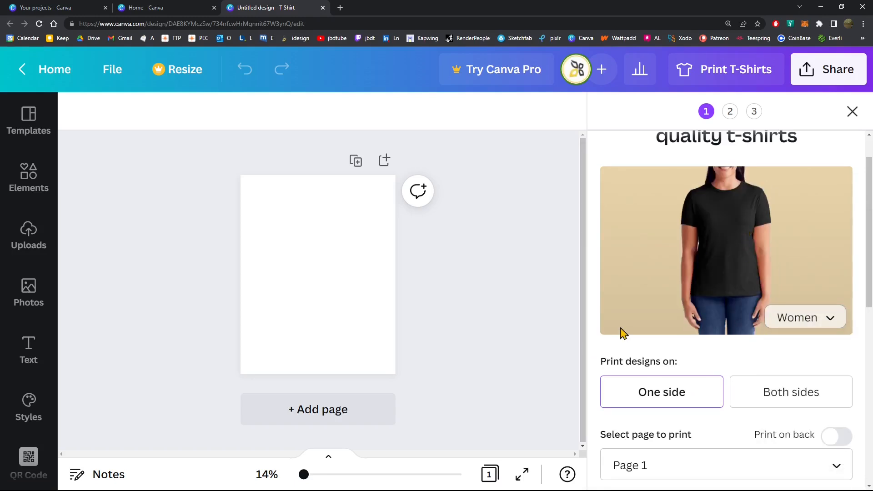
Set the T-shirt to print on both sides and review the front and back page settings
{"action": "scroll", "coordinate": [630, 325], "scroll_direction": "down", "scroll_amount": 1}
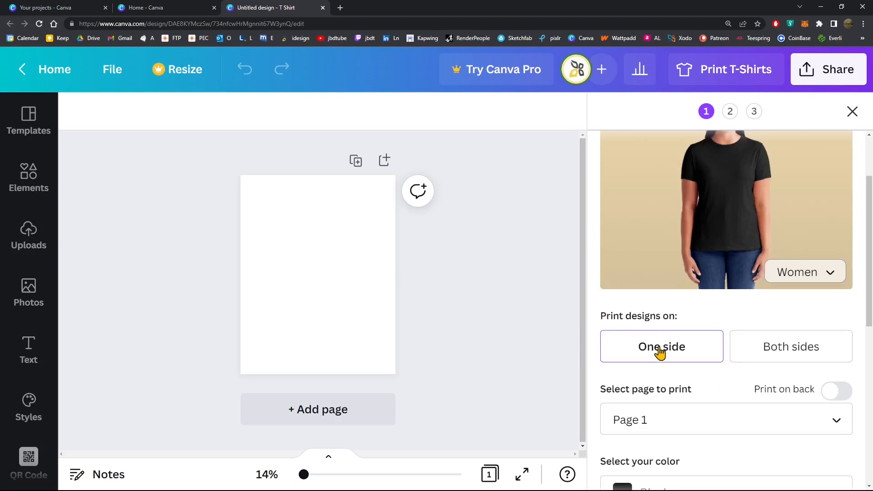
{"action": "left_click", "coordinate": [802, 359]}
{"action": "scroll", "coordinate": [655, 291], "scroll_direction": "up", "scroll_amount": 2}
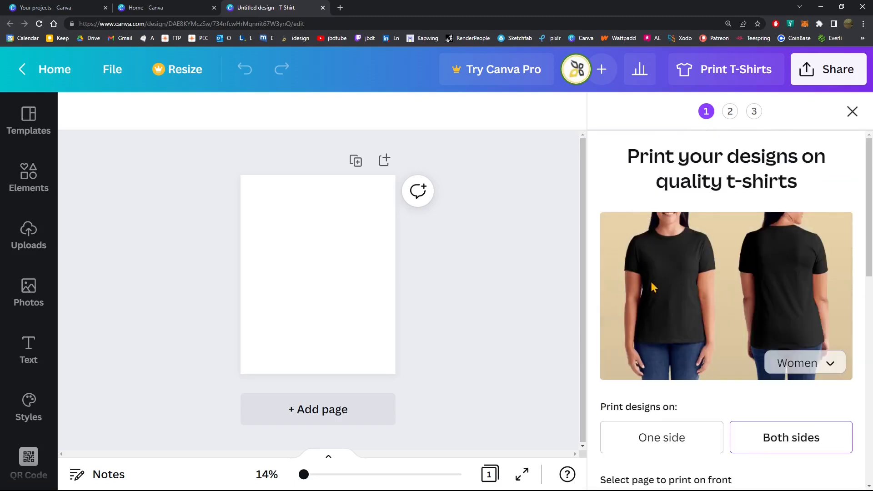
{"action": "scroll", "coordinate": [682, 304], "scroll_direction": "down", "scroll_amount": 2}
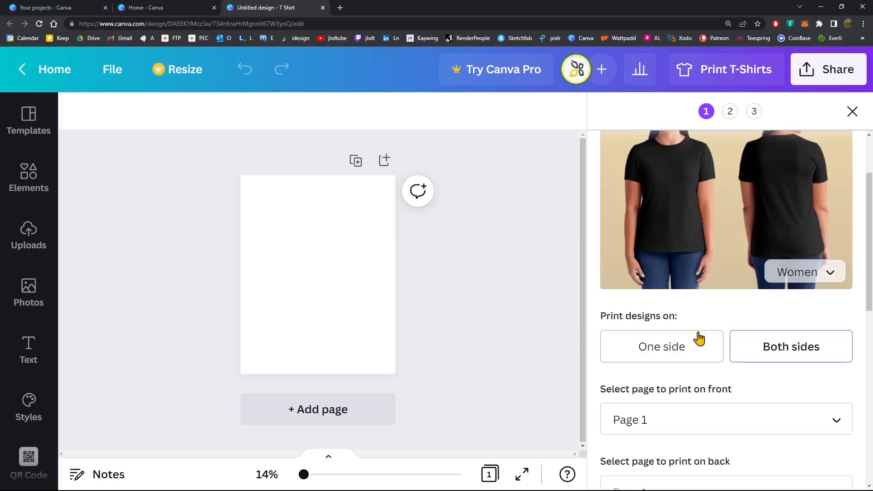
{"action": "scroll", "coordinate": [782, 367], "scroll_direction": "down", "scroll_amount": 2}
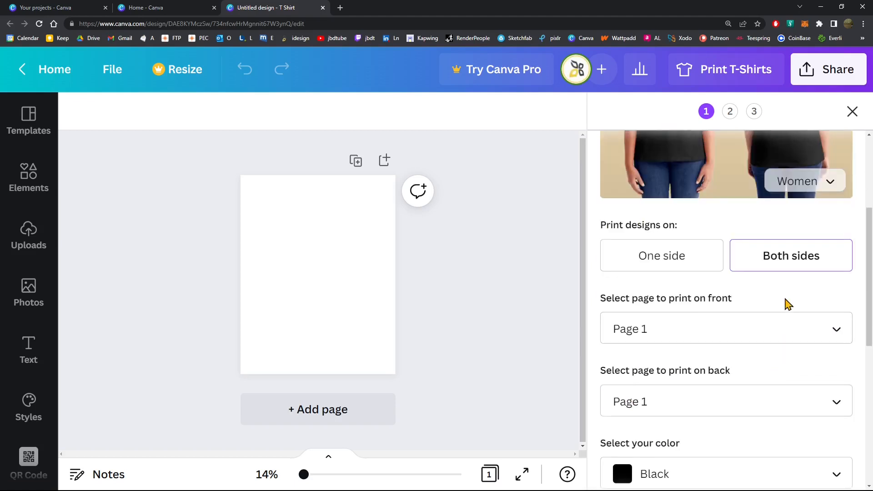
{"action": "scroll", "coordinate": [788, 304], "scroll_direction": "down", "scroll_amount": 2}
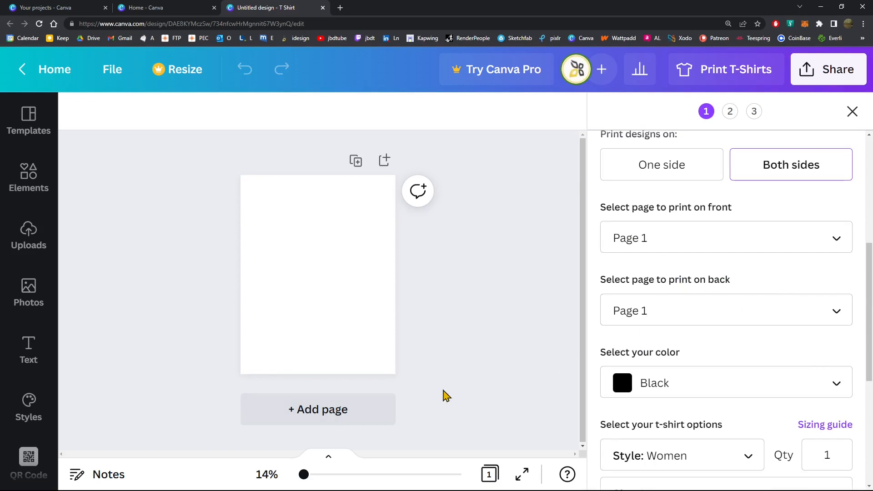
Add a second blank page to the design and assign Page 2 to the back of the T-shirt
{"action": "left_click", "coordinate": [325, 418]}
{"action": "scroll", "coordinate": [356, 286], "scroll_direction": "up", "scroll_amount": 3}
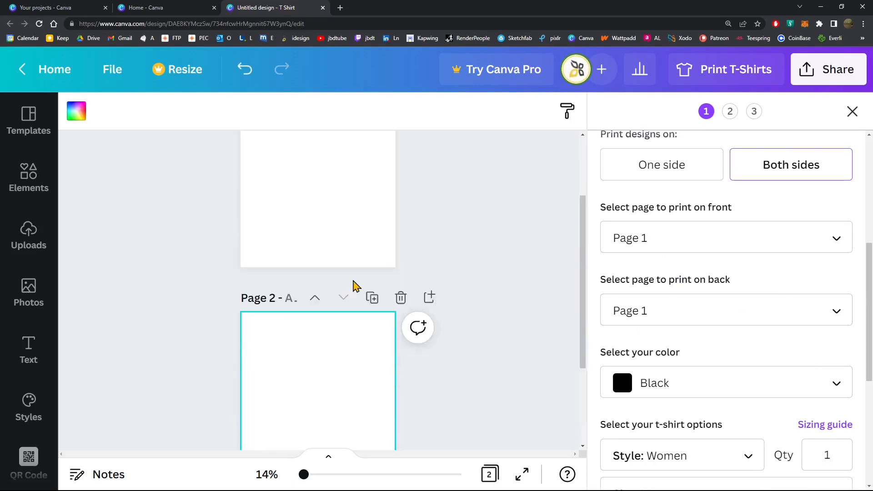
{"action": "scroll", "coordinate": [356, 286], "scroll_direction": "up", "scroll_amount": 2}
{"action": "left_click", "coordinate": [664, 240]}
{"action": "left_click", "coordinate": [664, 244]}
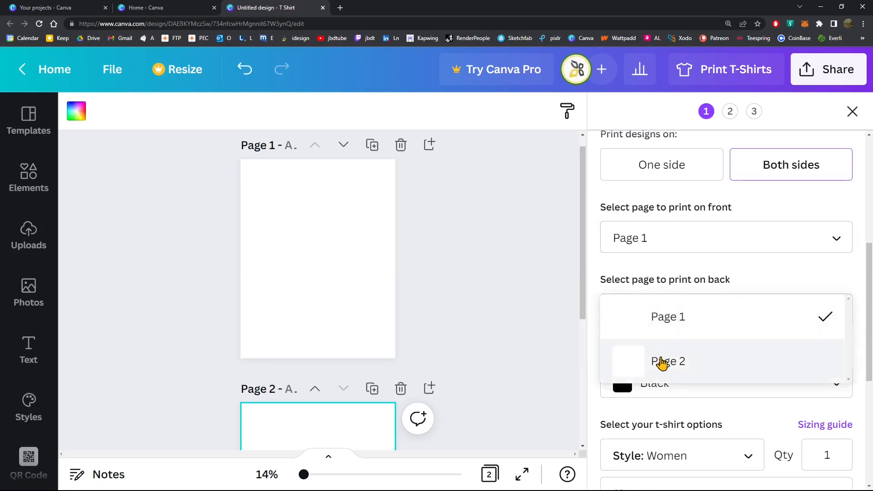
{"action": "left_click", "coordinate": [661, 362]}
{"action": "scroll", "coordinate": [639, 283], "scroll_direction": "down", "scroll_amount": 2}
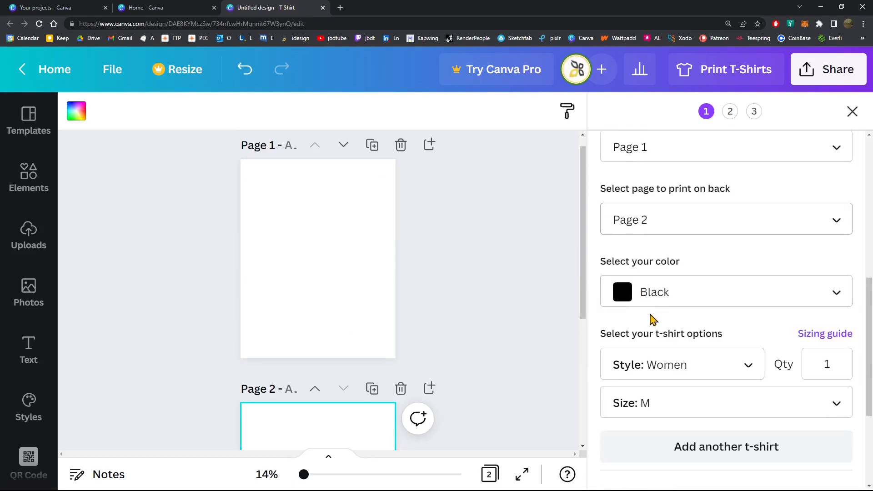
Set the T-shirt color to Red and check it on the mockup
{"action": "left_click", "coordinate": [674, 301]}
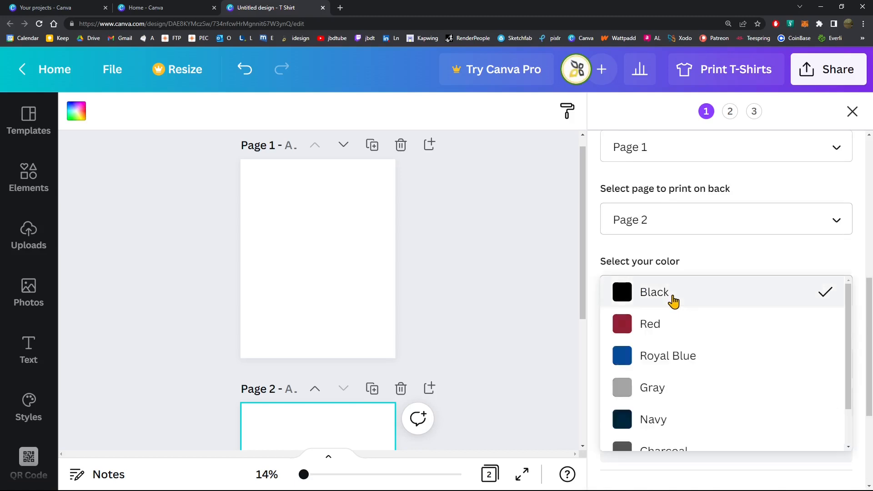
{"action": "left_click", "coordinate": [673, 331]}
{"action": "scroll", "coordinate": [751, 352], "scroll_direction": "up", "scroll_amount": 6}
{"action": "scroll", "coordinate": [752, 353], "scroll_direction": "up", "scroll_amount": 2}
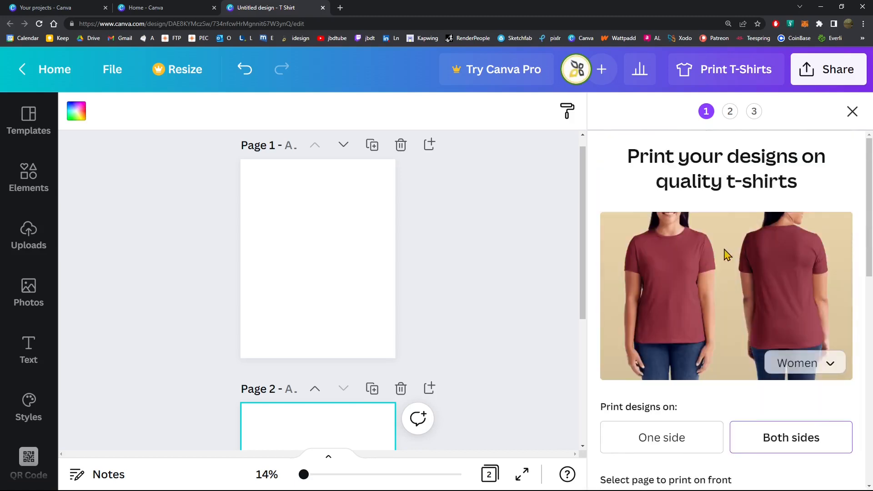
Review the available shirt colors and set the T-shirt color back to Black
{"action": "scroll", "coordinate": [658, 339], "scroll_direction": "down", "scroll_amount": 7}
{"action": "left_click", "coordinate": [660, 337]}
{"action": "scroll", "coordinate": [662, 388], "scroll_direction": "down", "scroll_amount": 1}
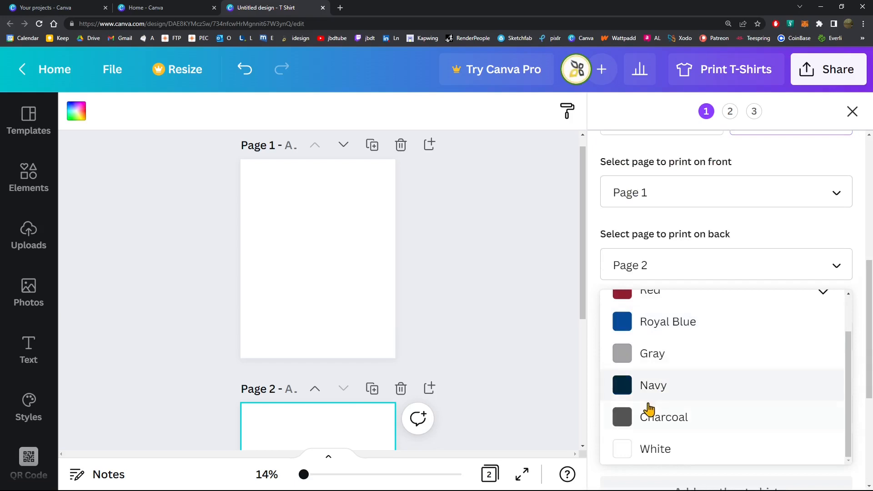
{"action": "scroll", "coordinate": [655, 327], "scroll_direction": "up", "scroll_amount": 1}
{"action": "scroll", "coordinate": [669, 367], "scroll_direction": "down", "scroll_amount": 1}
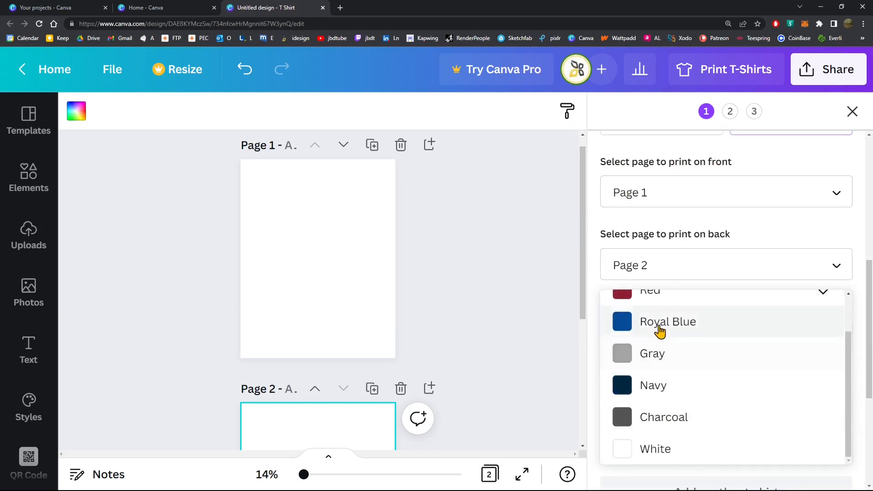
{"action": "scroll", "coordinate": [660, 346], "scroll_direction": "up", "scroll_amount": 1}
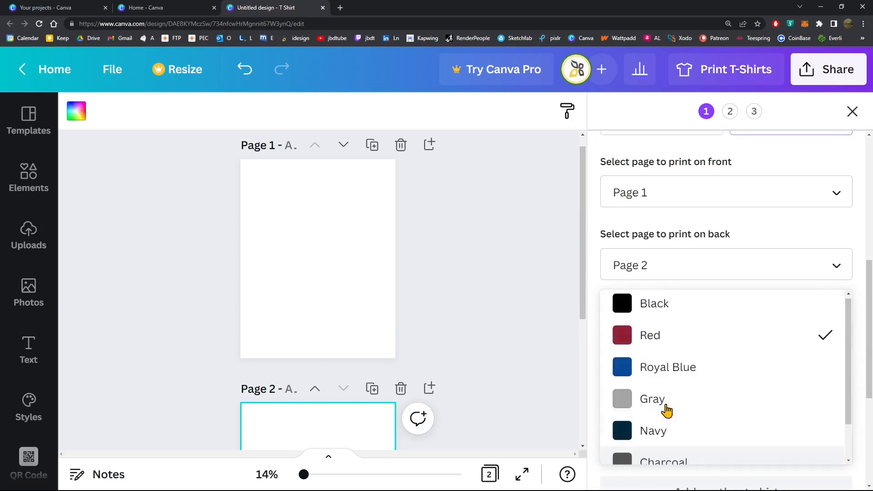
{"action": "left_click", "coordinate": [656, 322]}
{"action": "scroll", "coordinate": [715, 304], "scroll_direction": "up", "scroll_amount": 5}
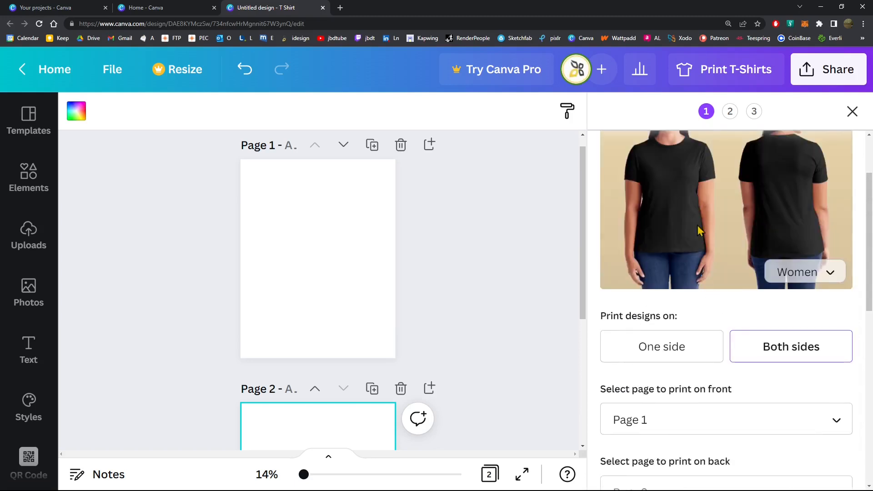
{"action": "scroll", "coordinate": [643, 223], "scroll_direction": "up", "scroll_amount": 1}
Review the style, quantity and size options, the returns information and the order subtotal
{"action": "scroll", "coordinate": [648, 280], "scroll_direction": "down", "scroll_amount": 4}
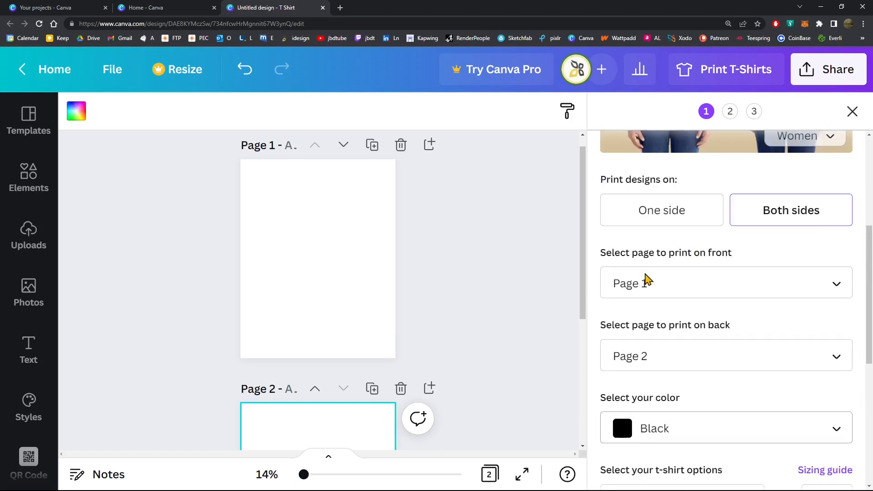
{"action": "scroll", "coordinate": [649, 280], "scroll_direction": "down", "scroll_amount": 5}
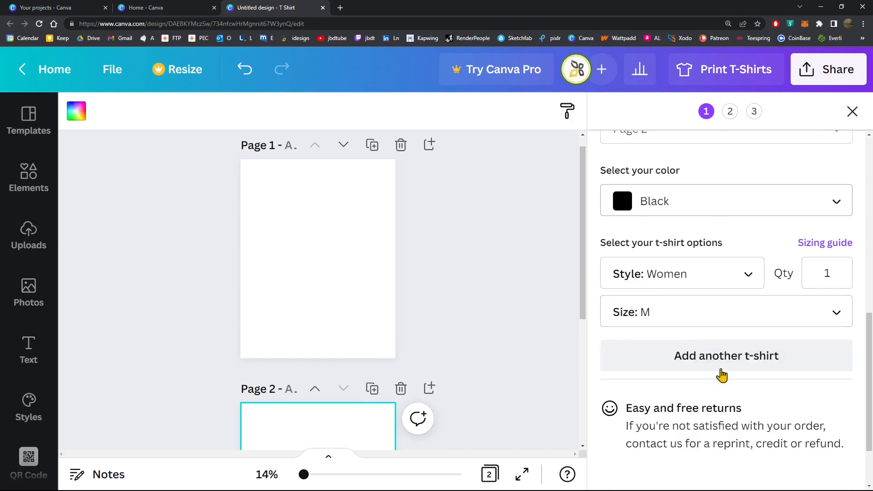
{"action": "scroll", "coordinate": [717, 374], "scroll_direction": "down", "scroll_amount": 2}
{"action": "scroll", "coordinate": [711, 314], "scroll_direction": "up", "scroll_amount": 1}
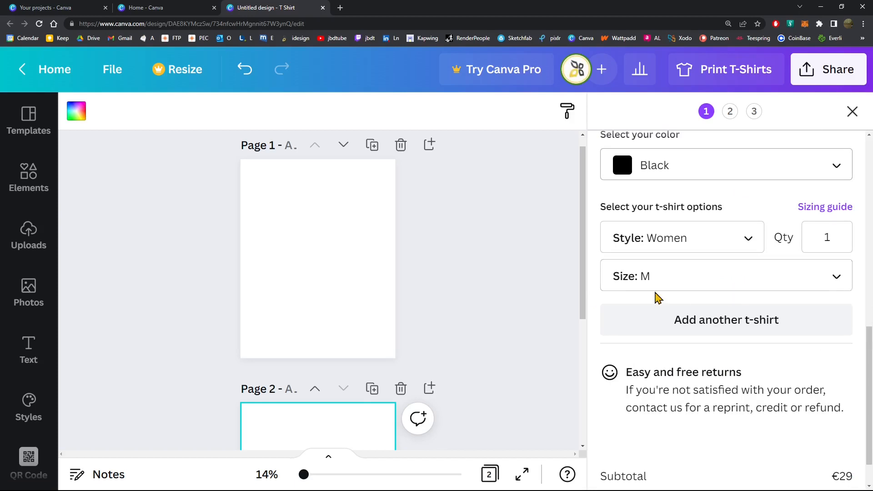
{"action": "scroll", "coordinate": [631, 327], "scroll_direction": "down", "scroll_amount": 1}
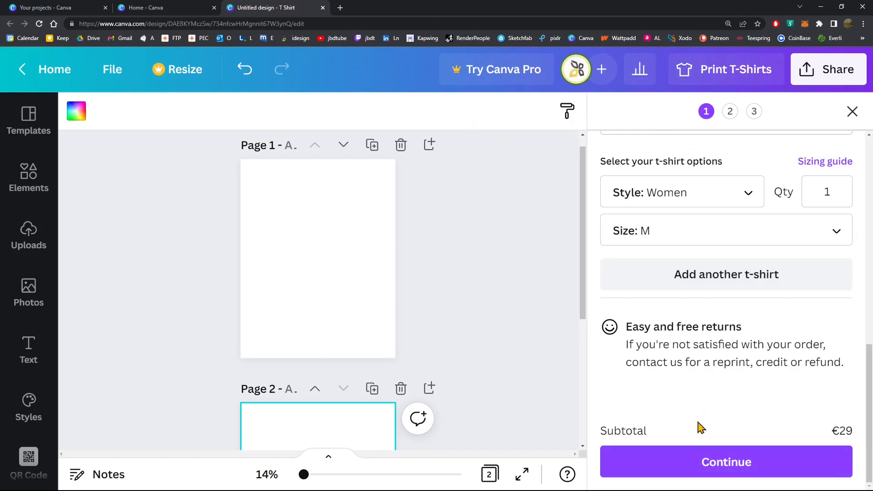
{"action": "scroll", "coordinate": [717, 386], "scroll_direction": "up", "scroll_amount": 8}
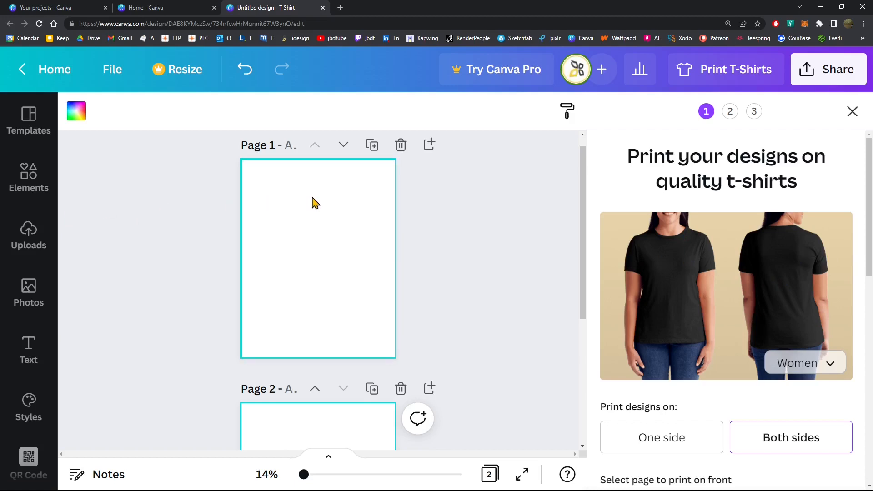
Apply the recently used "Keep Fighting the Fight" template to Page 2 and collapse the templates panel
{"action": "left_click", "coordinate": [37, 136]}
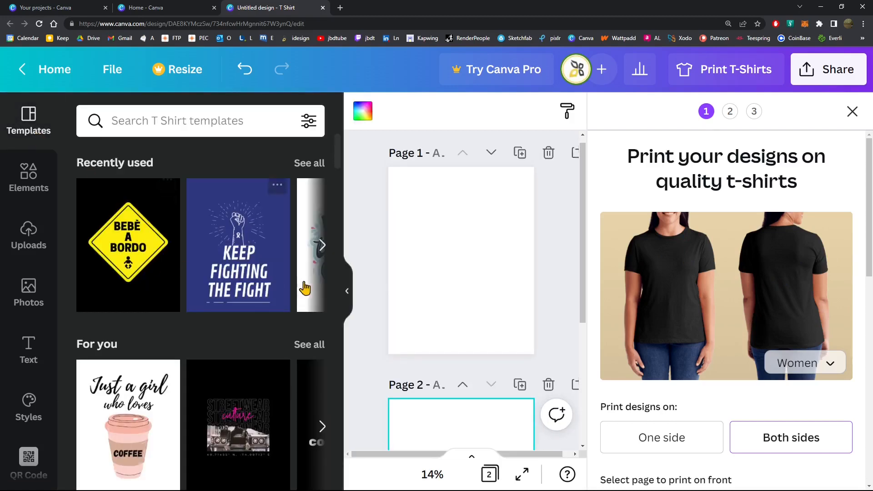
{"action": "left_click", "coordinate": [323, 245]}
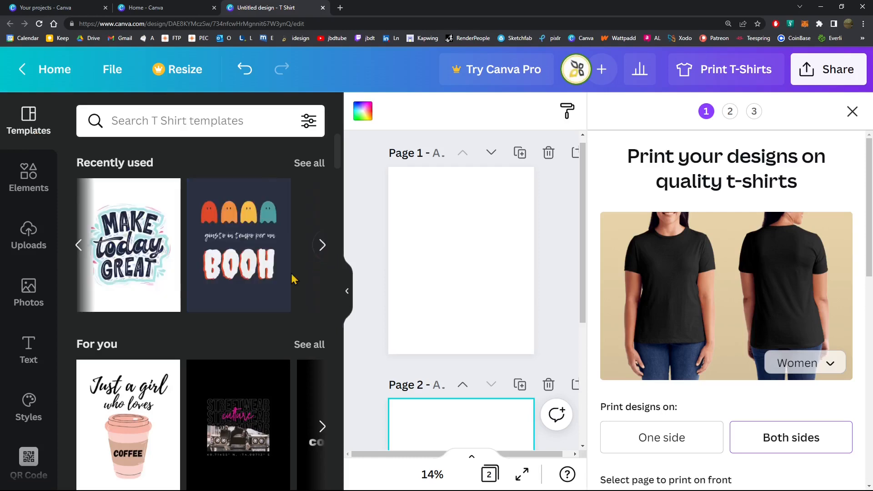
{"action": "left_click", "coordinate": [78, 245]}
{"action": "left_click", "coordinate": [240, 278]}
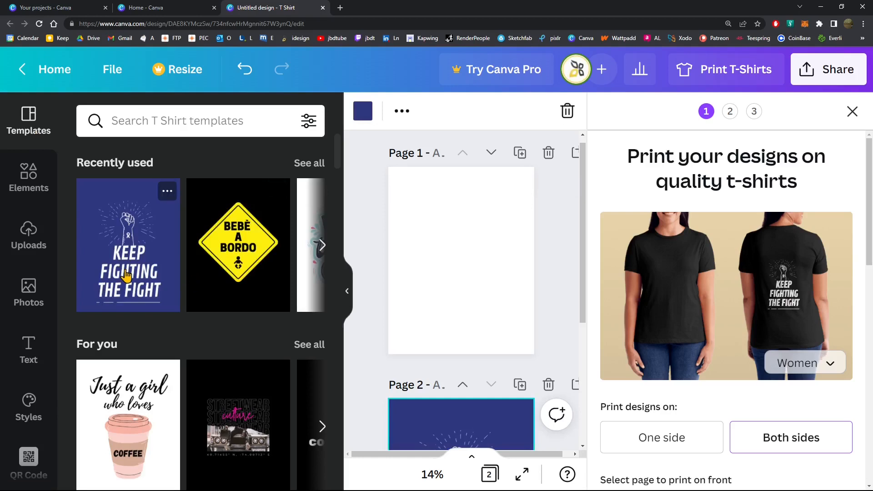
{"action": "scroll", "coordinate": [452, 328], "scroll_direction": "down", "scroll_amount": 5}
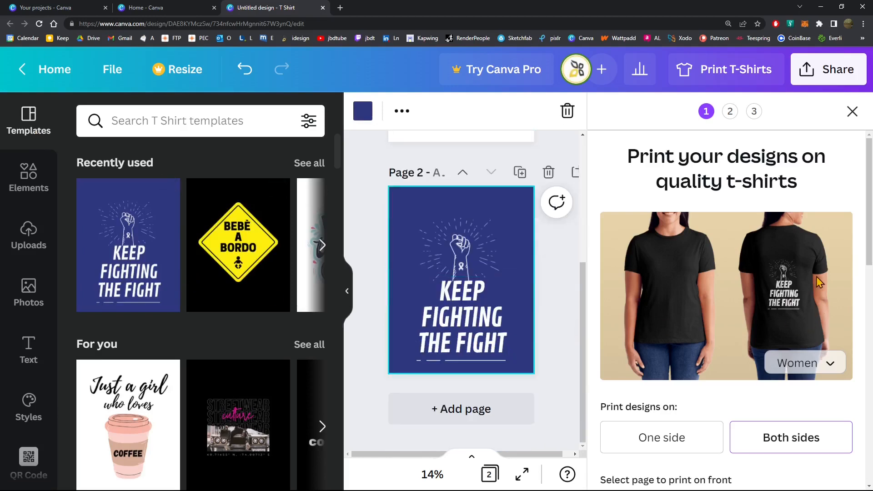
{"action": "left_click", "coordinate": [347, 296]}
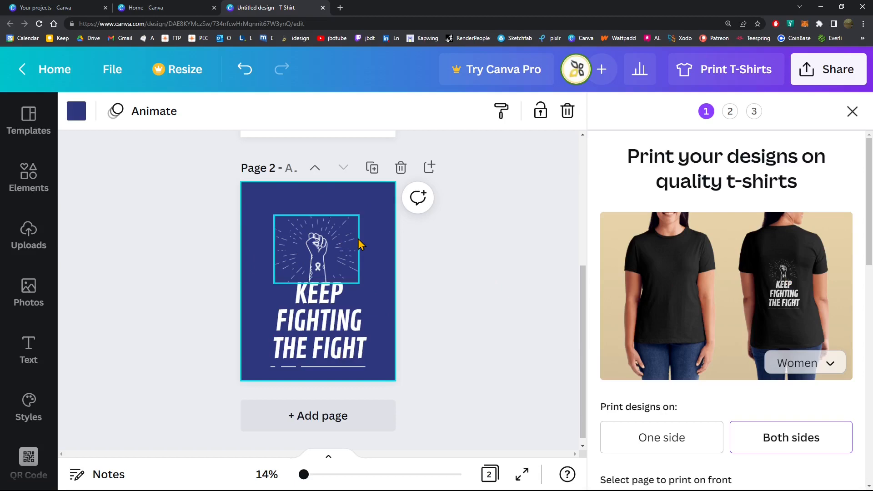
Try the yellow brand color as the Page 2 background, and restore the dark blue
{"action": "left_click", "coordinate": [76, 111]}
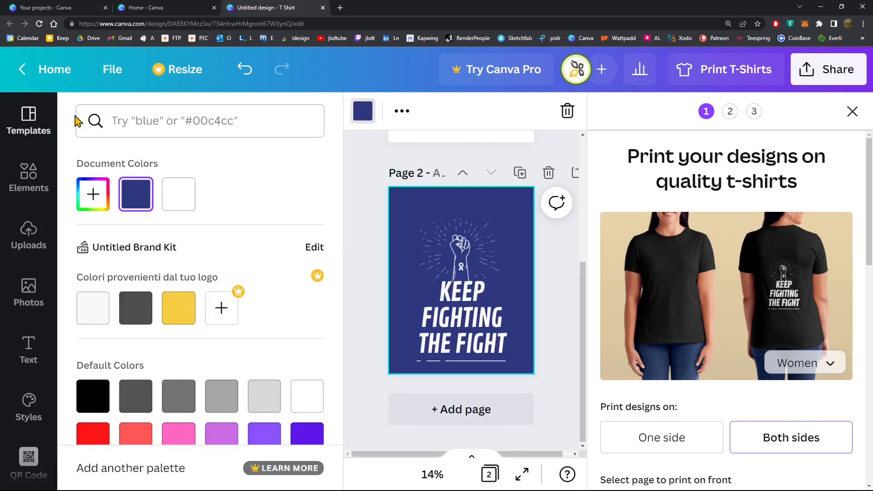
{"action": "left_click", "coordinate": [196, 317]}
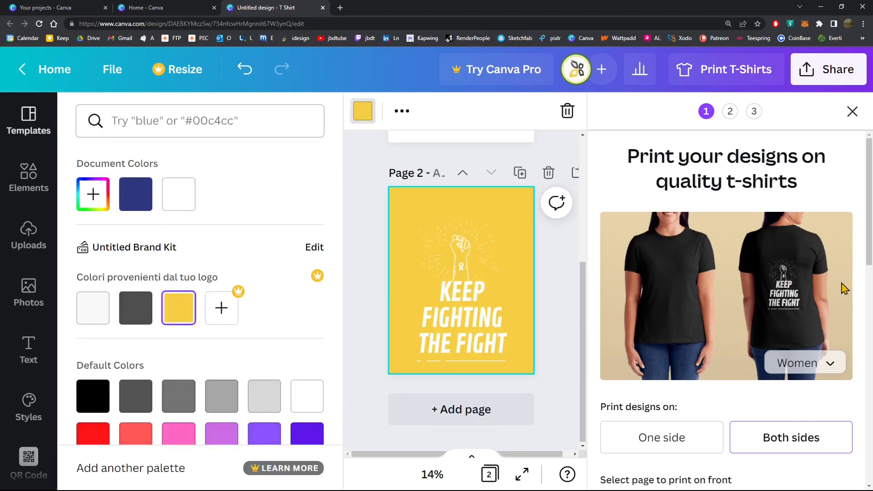
{"action": "left_click", "coordinate": [136, 194]}
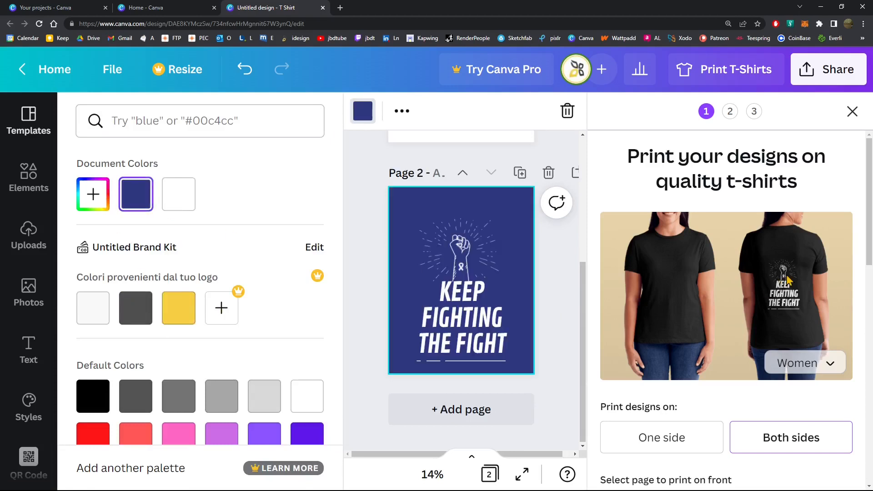
{"action": "left_click", "coordinate": [363, 112]}
Switch the "Keep Fighting the Fight" design between the front and back by reordering the pages, and leave it as Page 1
{"action": "scroll", "coordinate": [357, 268], "scroll_direction": "up", "scroll_amount": 3}
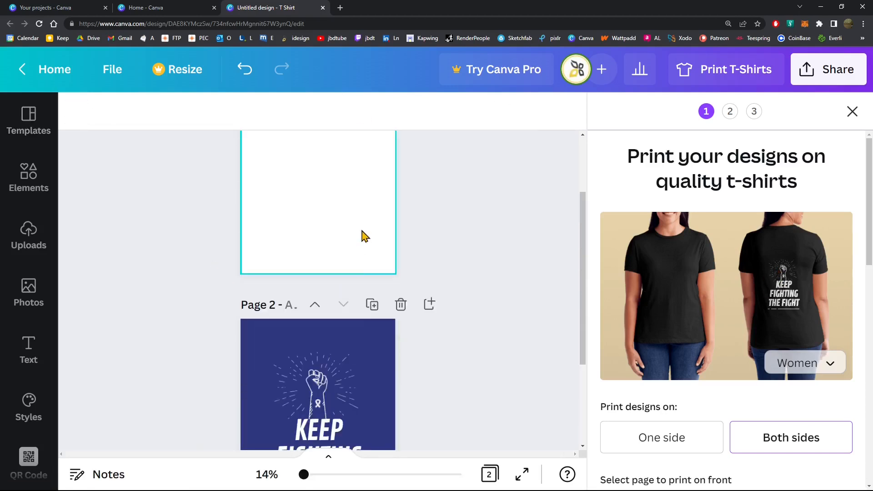
{"action": "scroll", "coordinate": [315, 305], "scroll_direction": "up", "scroll_amount": 2}
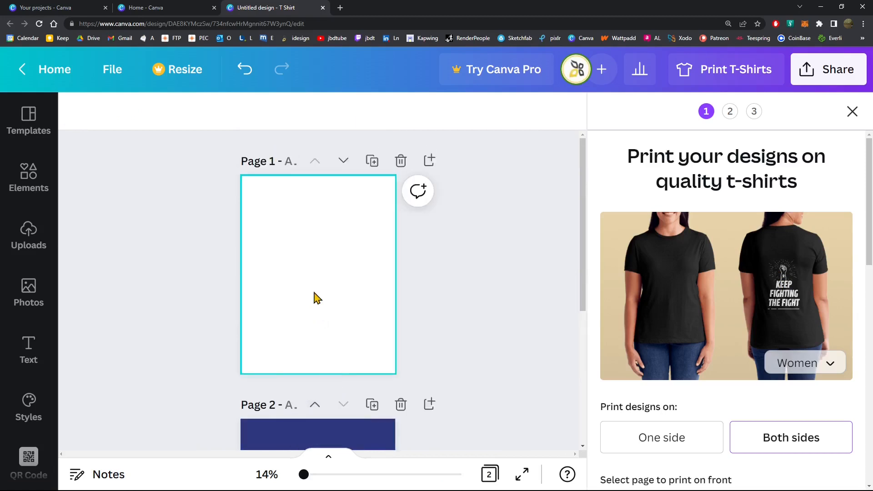
{"action": "left_click", "coordinate": [314, 405]}
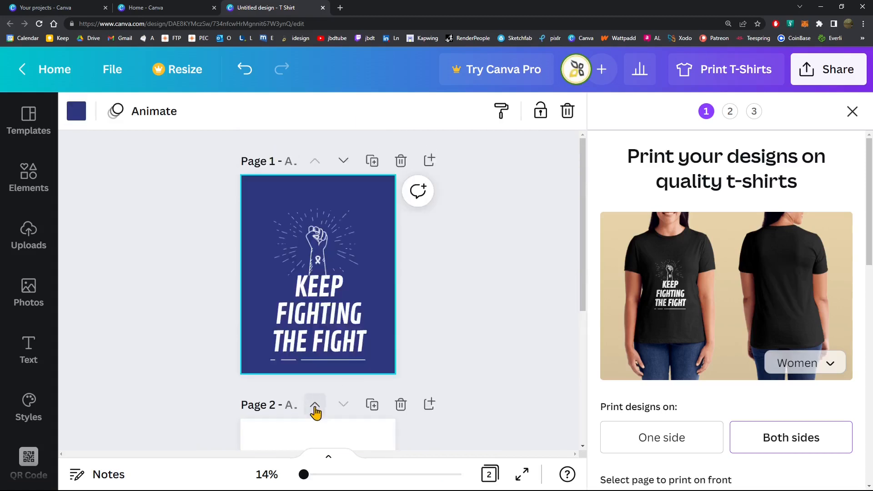
{"action": "left_click", "coordinate": [344, 162]}
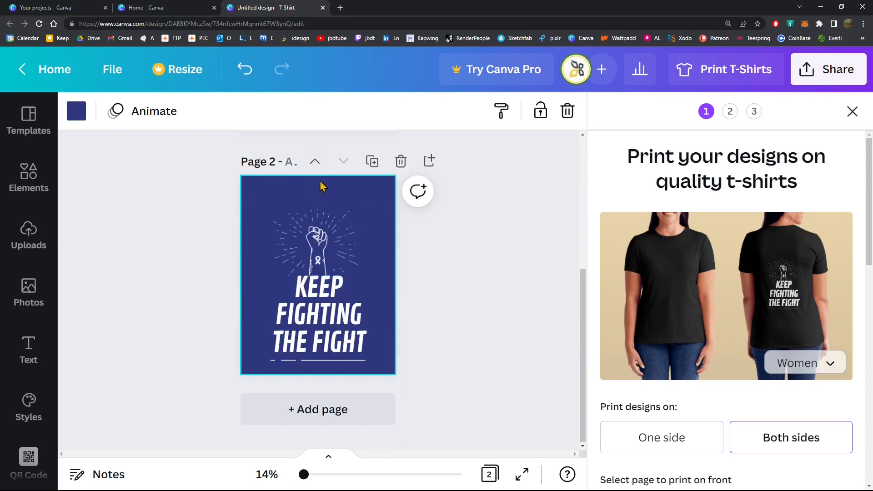
{"action": "left_click", "coordinate": [315, 163]}
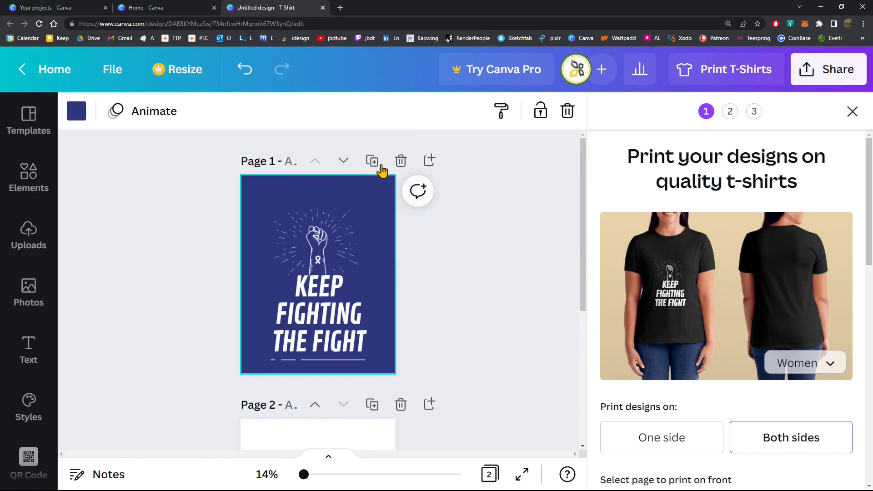
Move the "Keep Fighting the Fight" design down to Page 2 and duplicate it as Page 3
{"action": "left_click", "coordinate": [344, 161]}
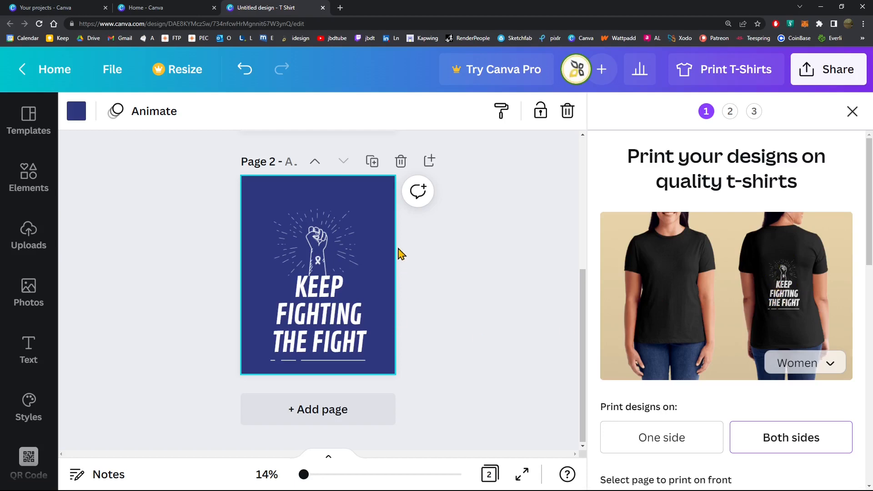
{"action": "left_click", "coordinate": [372, 171]}
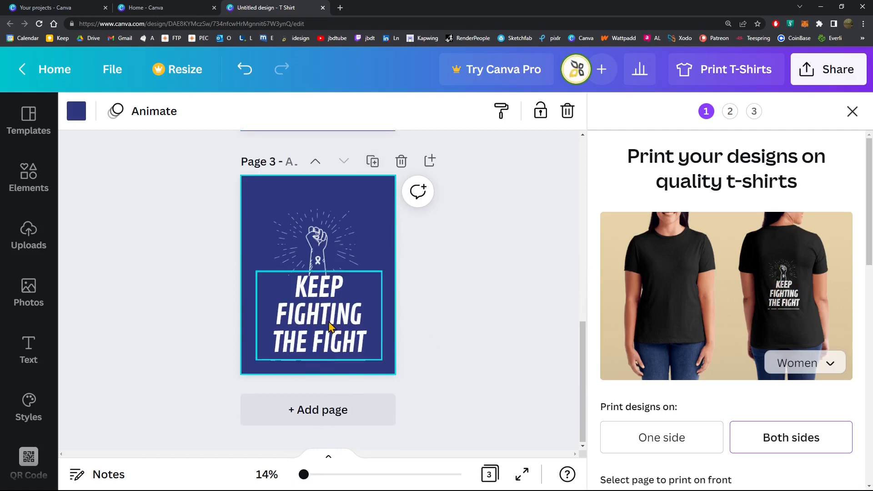
Delete the raised fist graphic on Page 3 and enlarge the small ribbon to fill the space above the text
{"action": "left_click", "coordinate": [315, 226]}
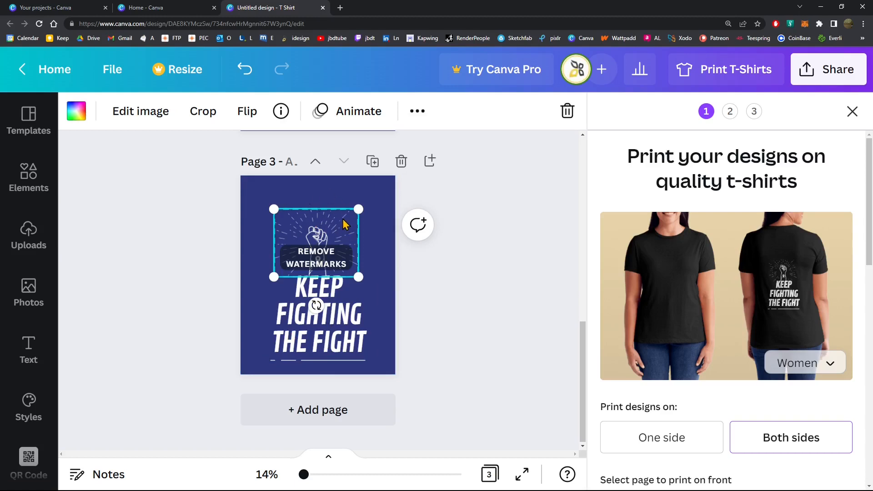
{"action": "key", "text": "Delete"}
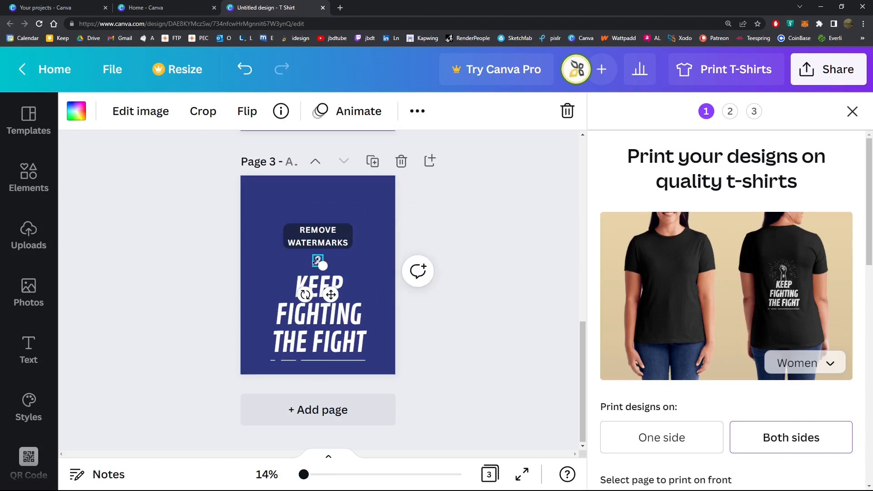
{"action": "left_click_drag", "start_coordinate": [313, 255], "coordinate": [332, 223]}
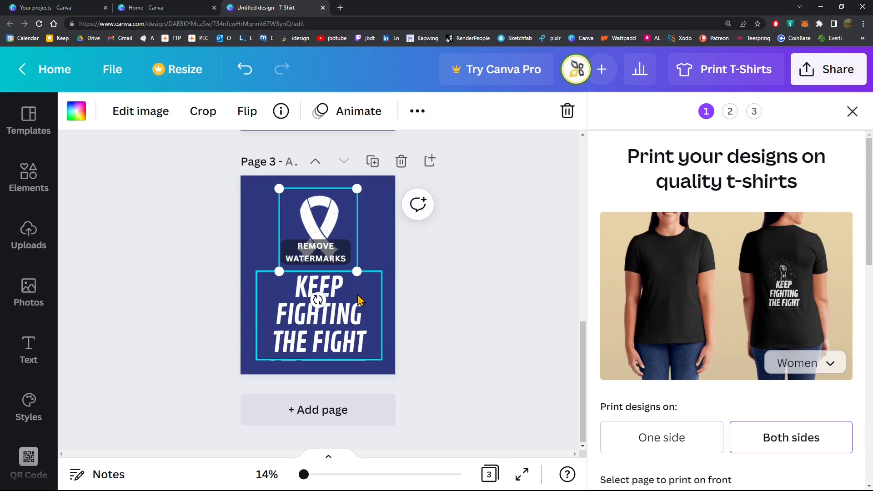
Switch the back print between the fist and ribbon designs by reordering Pages 2 and 3, leaving the ribbon design as Page 2
{"action": "scroll", "coordinate": [357, 339], "scroll_direction": "up", "scroll_amount": 2}
{"action": "scroll", "coordinate": [410, 342], "scroll_direction": "up", "scroll_amount": 5}
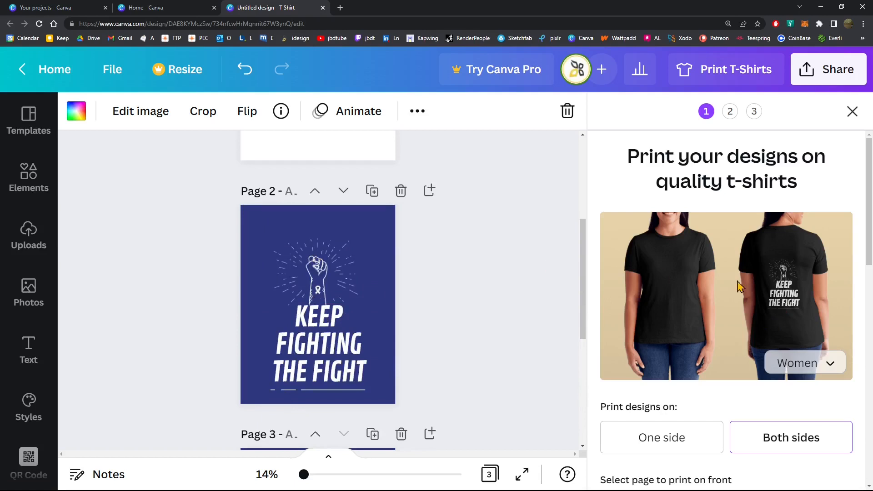
{"action": "left_click", "coordinate": [343, 192]}
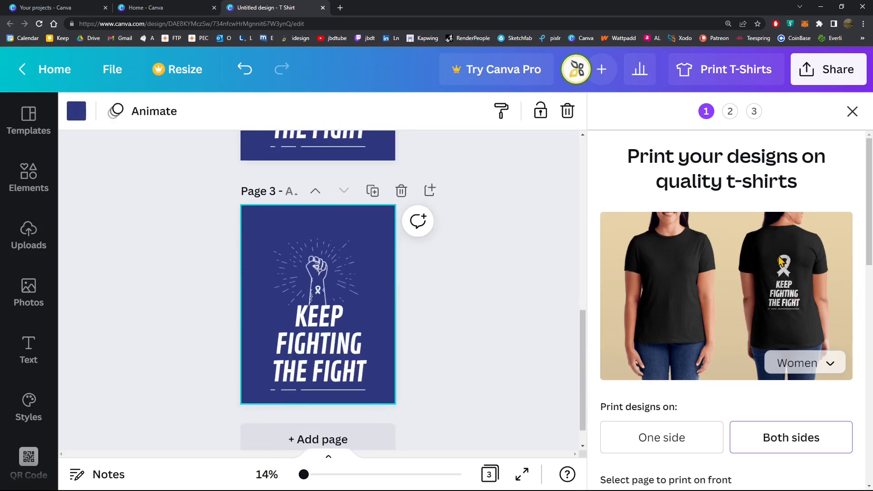
{"action": "left_click", "coordinate": [321, 195]}
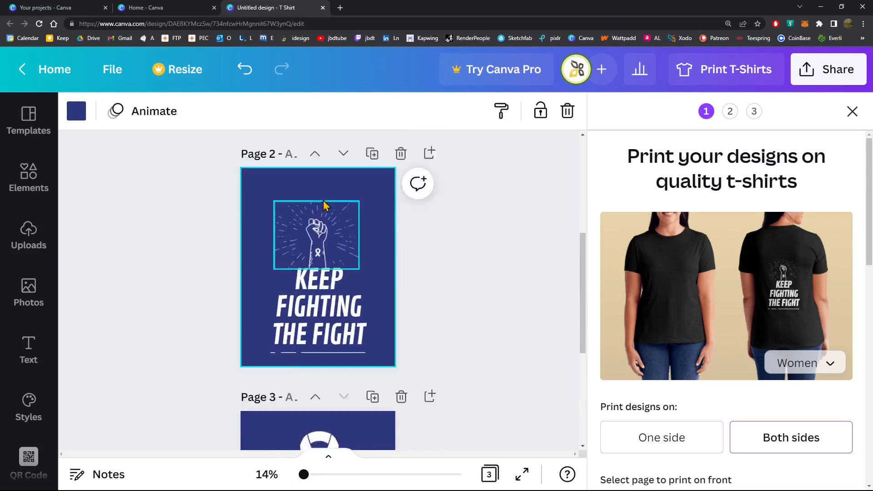
{"action": "left_click", "coordinate": [339, 193]}
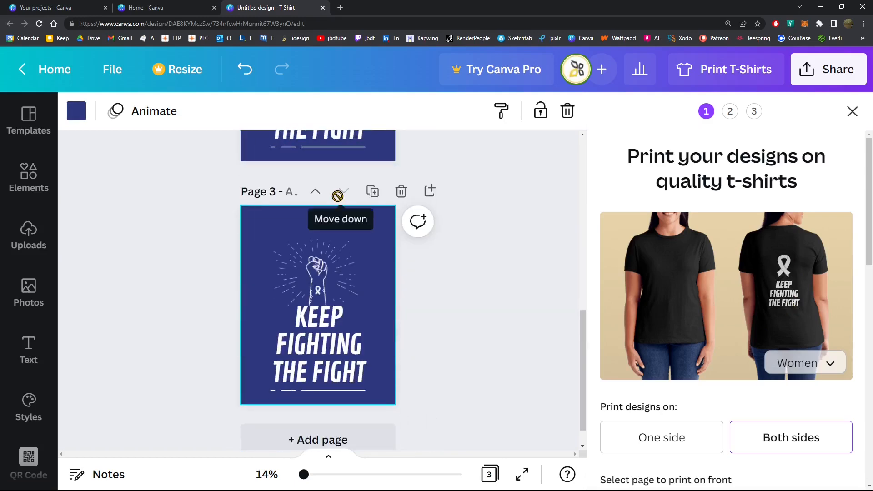
{"action": "left_click", "coordinate": [316, 193]}
{"action": "left_click", "coordinate": [343, 192]}
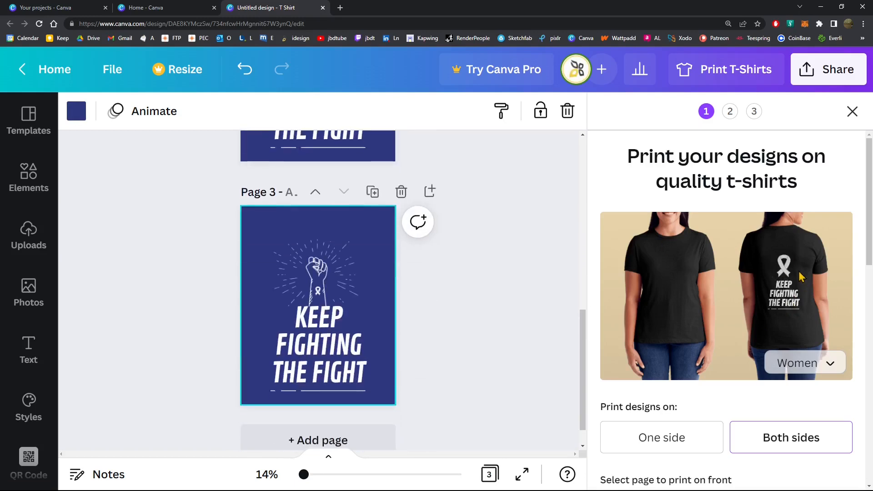
{"action": "left_click", "coordinate": [315, 194]}
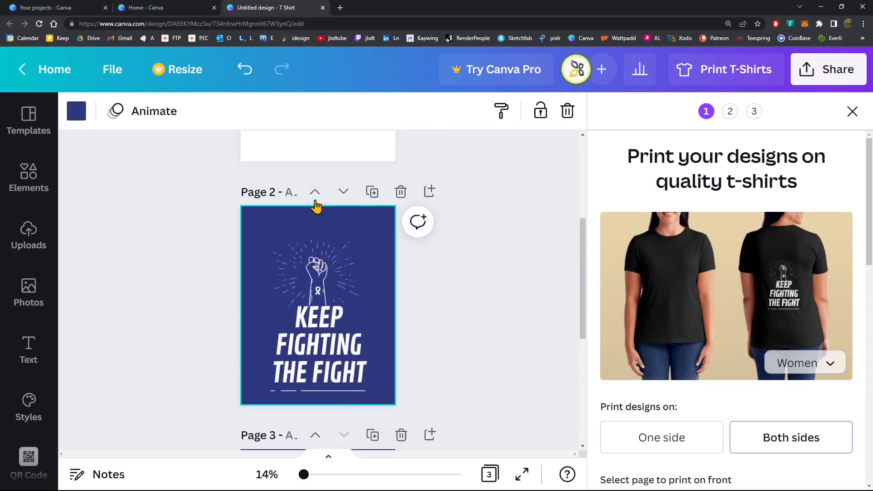
{"action": "left_click", "coordinate": [342, 193]}
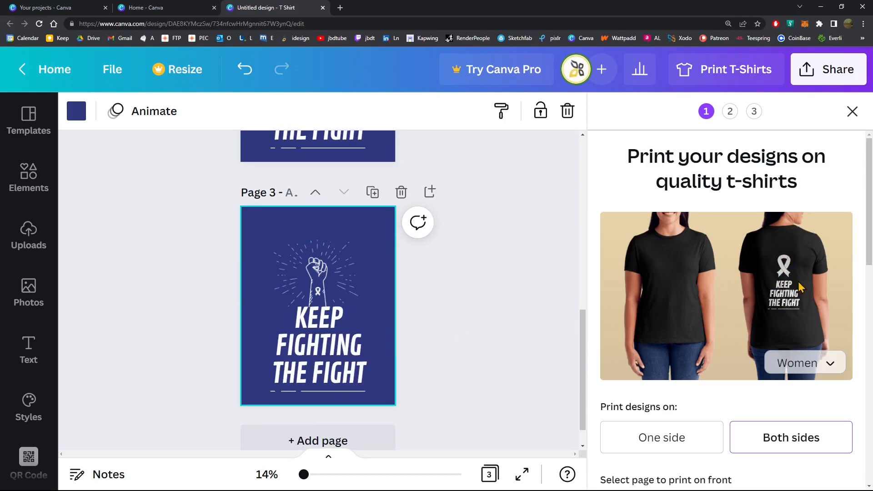
Try the Adlery Swash and Cheque fonts on the "KEEP FIGHTING THE FIGHT" text of Page 2
{"action": "scroll", "coordinate": [373, 291], "scroll_direction": "up", "scroll_amount": 6}
{"action": "scroll", "coordinate": [347, 250], "scroll_direction": "down", "scroll_amount": 6}
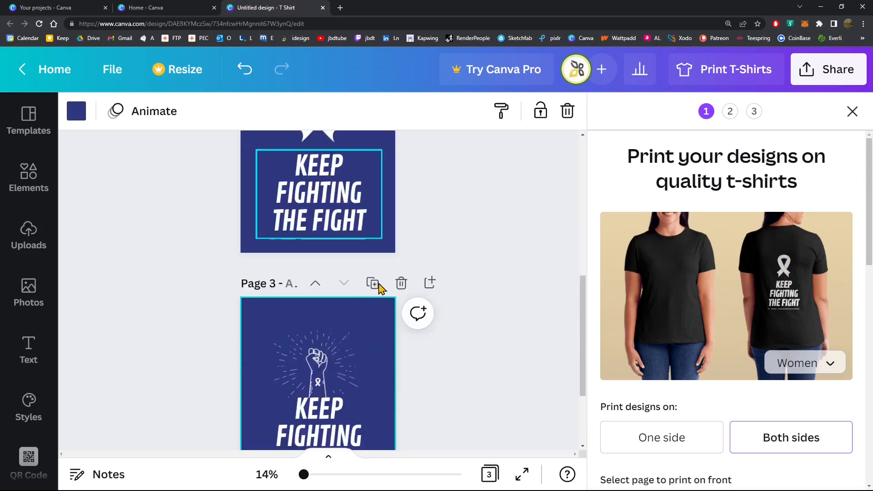
{"action": "scroll", "coordinate": [346, 345], "scroll_direction": "up", "scroll_amount": 5}
{"action": "left_click", "coordinate": [313, 335]}
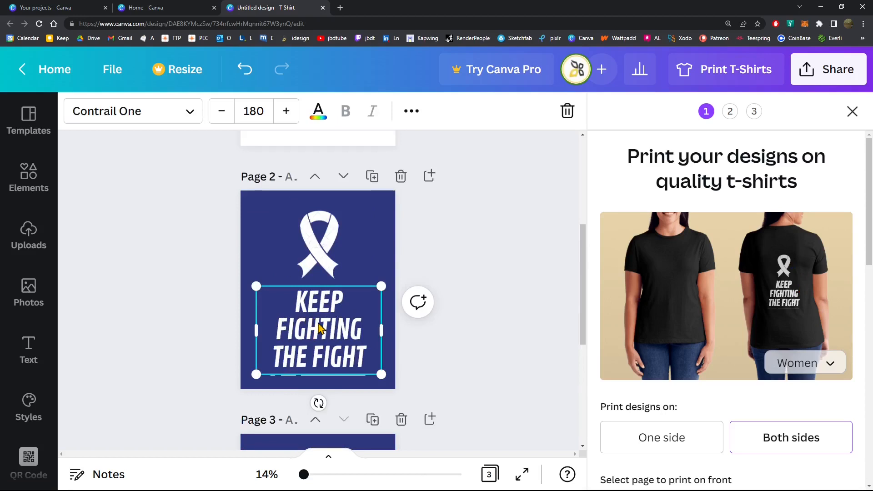
{"action": "double_click", "coordinate": [319, 328]}
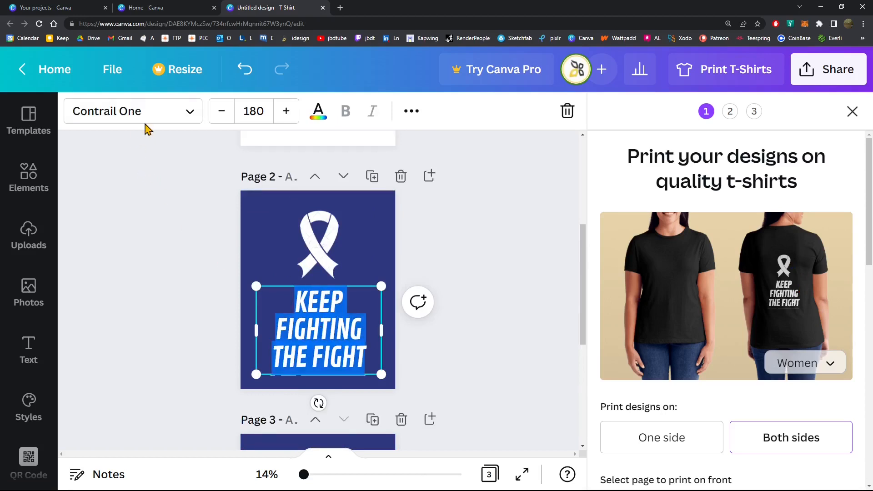
{"action": "left_click", "coordinate": [189, 112]}
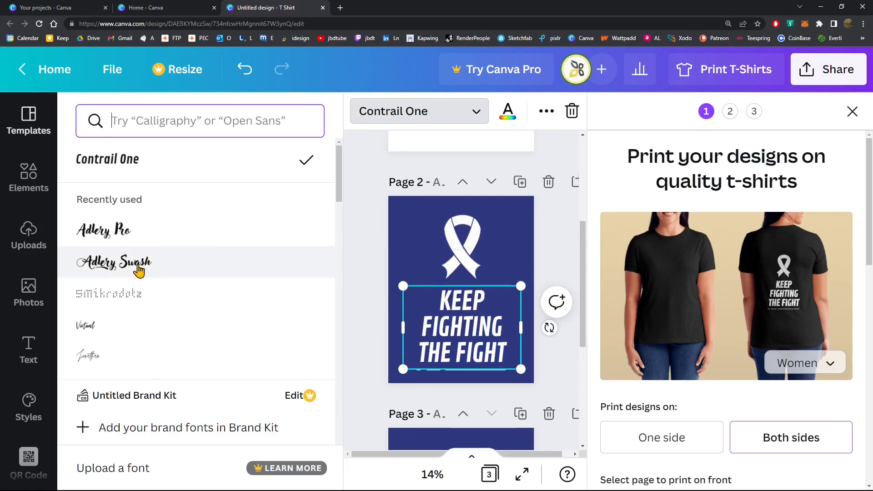
{"action": "left_click", "coordinate": [138, 268]}
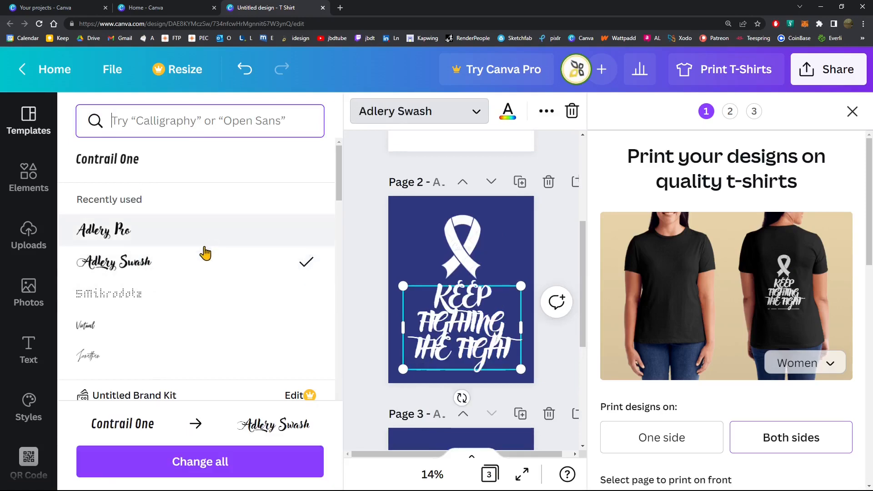
{"action": "scroll", "coordinate": [187, 291], "scroll_direction": "down", "scroll_amount": 12}
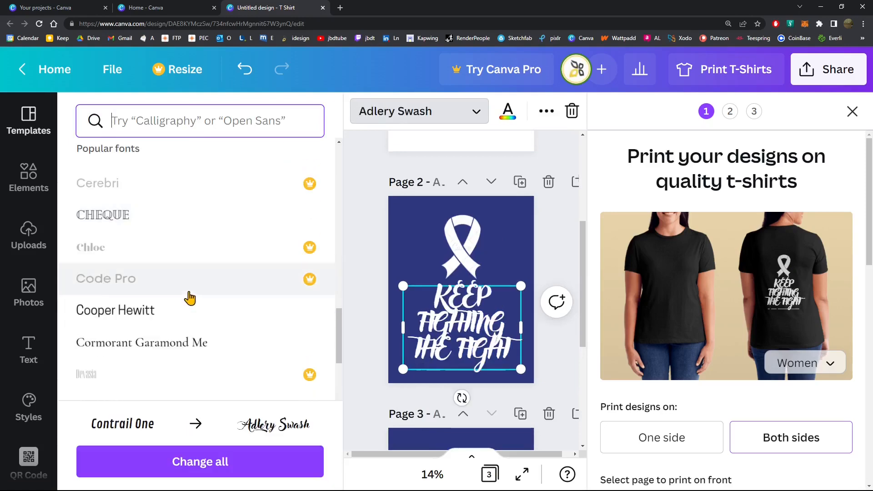
{"action": "scroll", "coordinate": [182, 291], "scroll_direction": "down", "scroll_amount": 3}
{"action": "scroll", "coordinate": [173, 287], "scroll_direction": "up", "scroll_amount": 3}
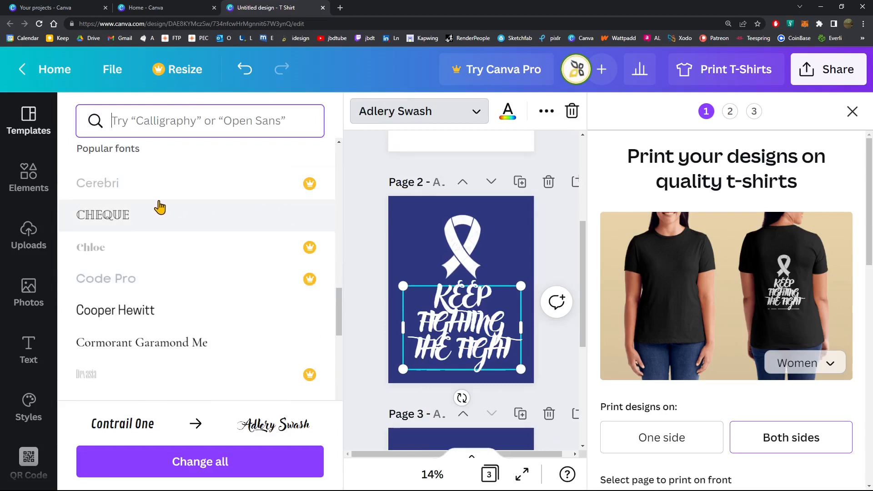
{"action": "left_click", "coordinate": [147, 221]}
Try the Jonathan and Virtual fonts on the Page 2 text
{"action": "scroll", "coordinate": [153, 300], "scroll_direction": "down", "scroll_amount": 1}
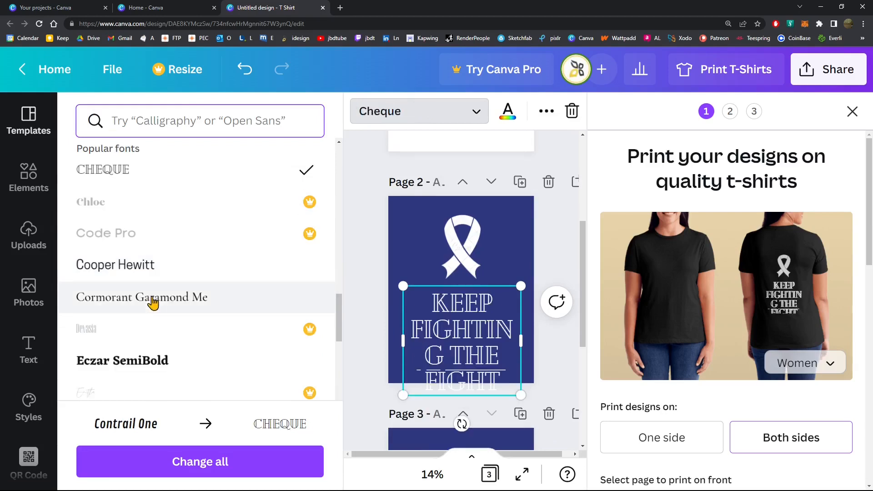
{"action": "scroll", "coordinate": [152, 303], "scroll_direction": "down", "scroll_amount": 5}
{"action": "scroll", "coordinate": [218, 277], "scroll_direction": "down", "scroll_amount": 5}
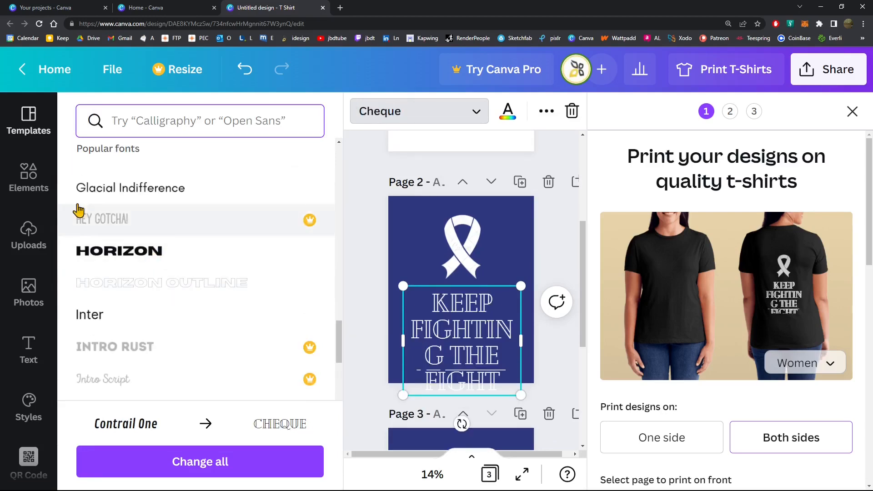
{"action": "scroll", "coordinate": [195, 291], "scroll_direction": "down", "scroll_amount": 3}
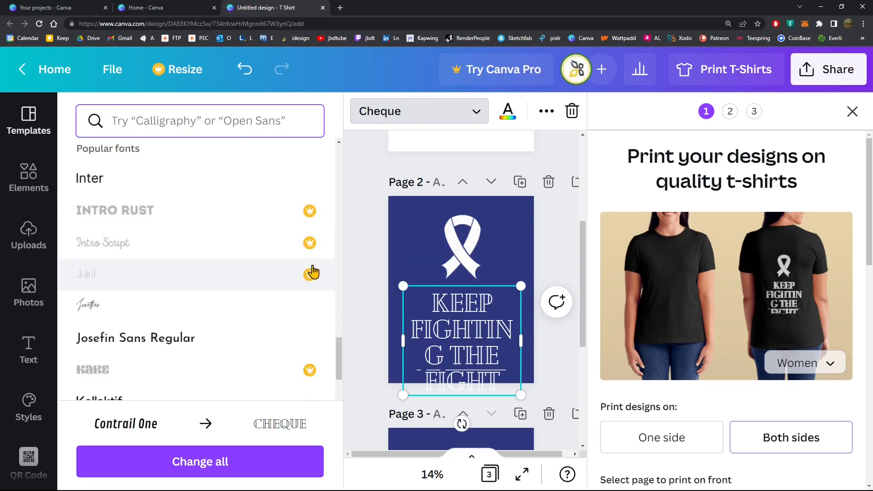
{"action": "scroll", "coordinate": [189, 318], "scroll_direction": "down", "scroll_amount": 3}
{"action": "left_click", "coordinate": [104, 230]}
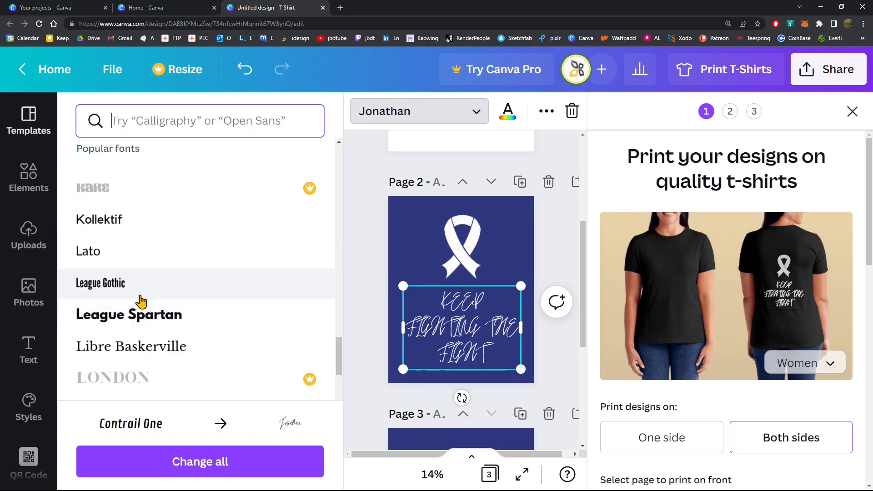
{"action": "scroll", "coordinate": [141, 301], "scroll_direction": "down", "scroll_amount": 5}
{"action": "scroll", "coordinate": [154, 302], "scroll_direction": "down", "scroll_amount": 10}
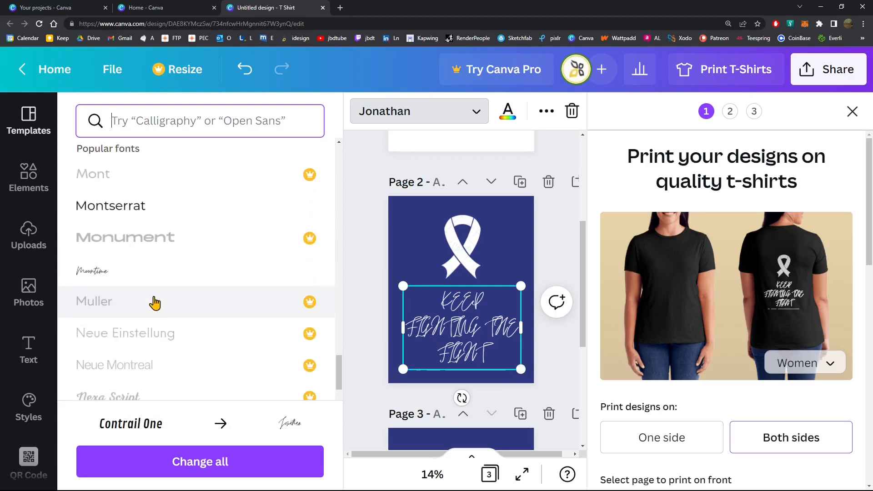
{"action": "scroll", "coordinate": [156, 303], "scroll_direction": "down", "scroll_amount": 20}
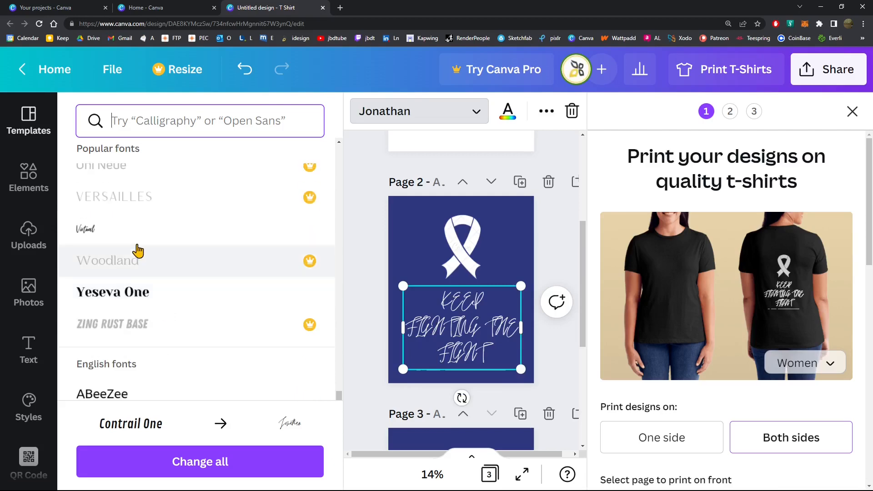
{"action": "left_click", "coordinate": [146, 231]}
Set the font of the Page 2 text to Allerta Stencil from the English fonts
{"action": "scroll", "coordinate": [165, 324], "scroll_direction": "down", "scroll_amount": 4}
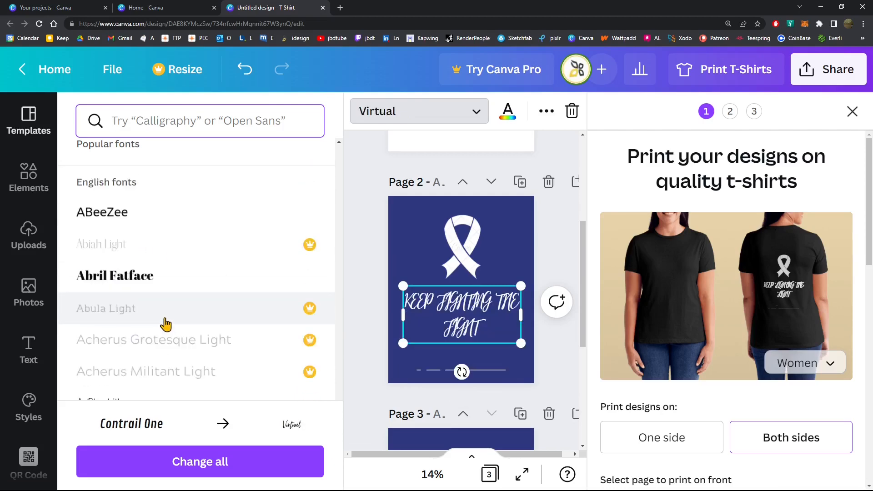
{"action": "scroll", "coordinate": [166, 324], "scroll_direction": "down", "scroll_amount": 3}
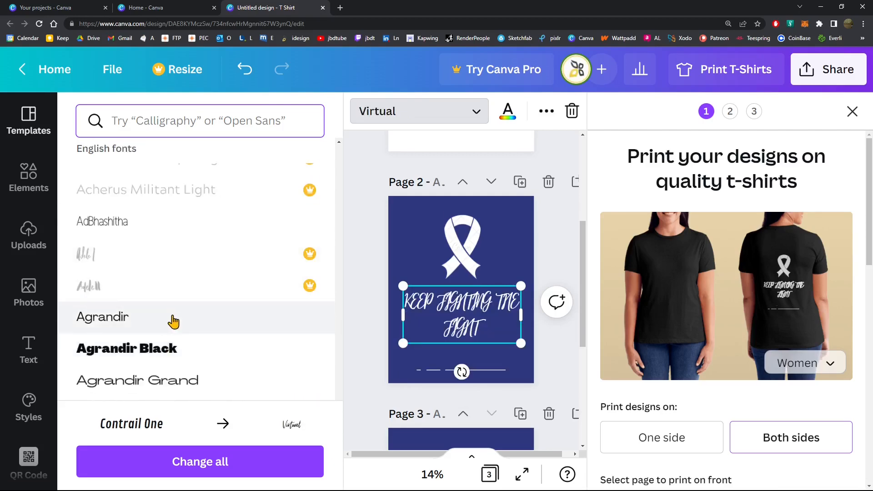
{"action": "scroll", "coordinate": [174, 324], "scroll_direction": "down", "scroll_amount": 3}
{"action": "scroll", "coordinate": [180, 337], "scroll_direction": "down", "scroll_amount": 15}
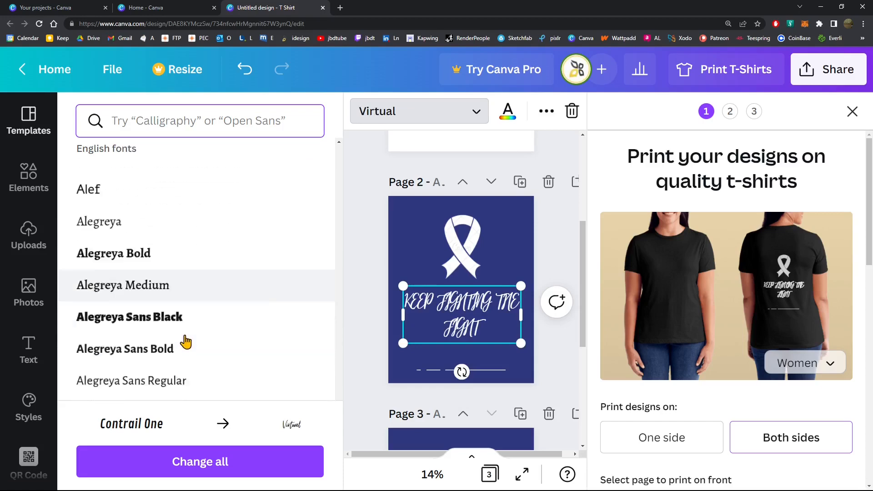
{"action": "scroll", "coordinate": [186, 343], "scroll_direction": "down", "scroll_amount": 8}
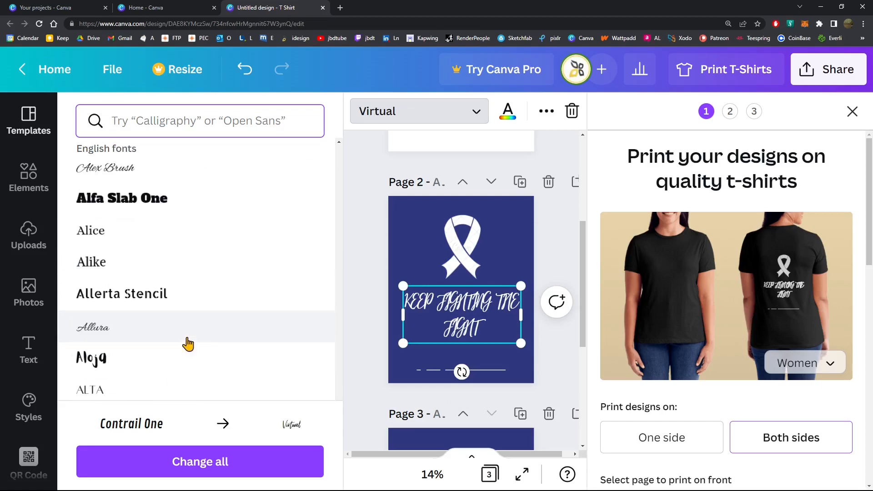
{"action": "left_click", "coordinate": [165, 300]}
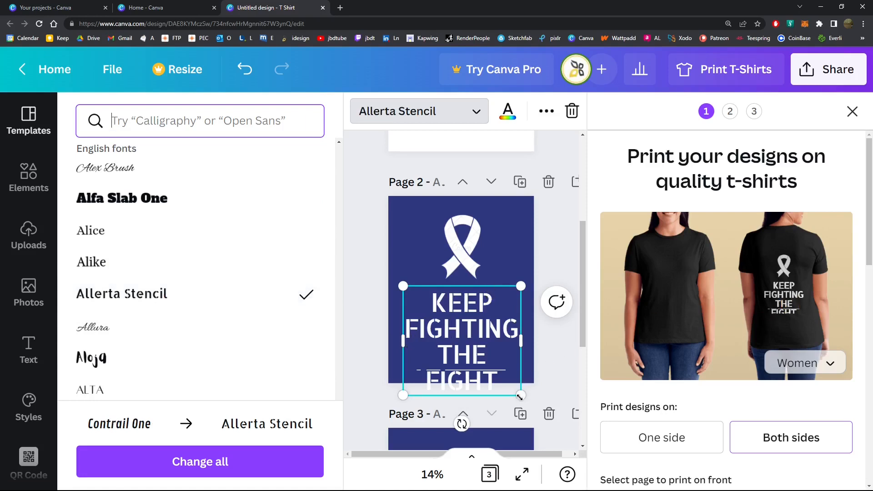
Shrink the Page 2 text to size 153 and center it between the ribbon and the line below
{"action": "left_click_drag", "start_coordinate": [520, 396], "coordinate": [512, 377]}
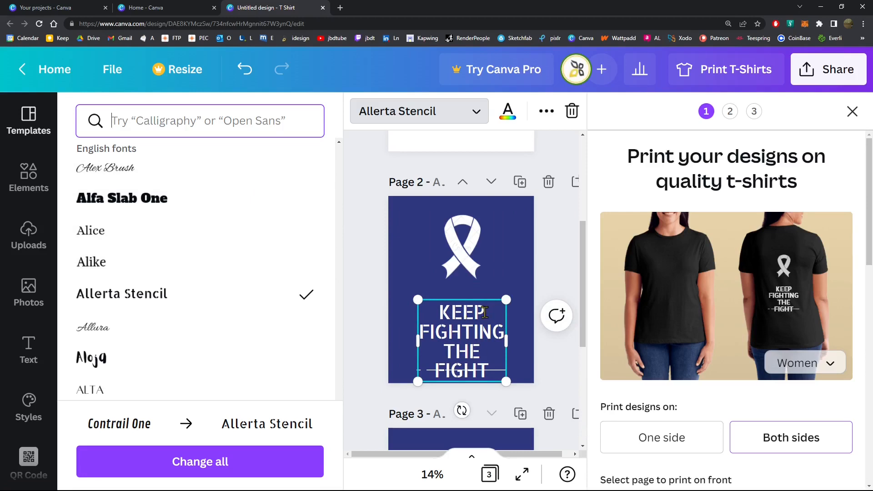
{"action": "left_click_drag", "start_coordinate": [510, 296], "coordinate": [512, 285]}
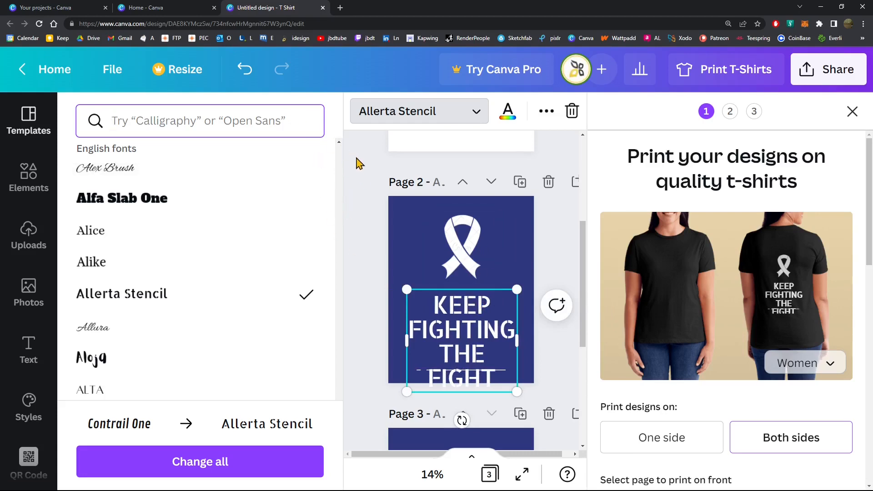
{"action": "key", "text": "Escape"}
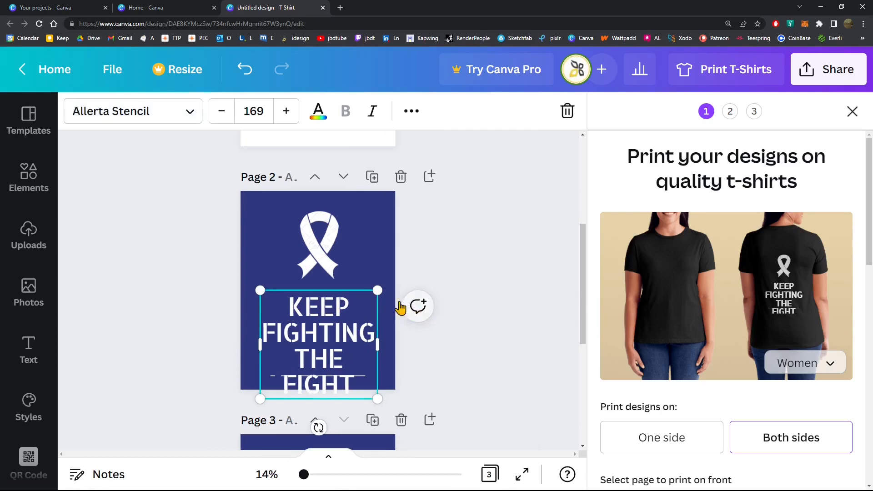
{"action": "left_click_drag", "start_coordinate": [366, 290], "coordinate": [370, 277]}
{"action": "left_click_drag", "start_coordinate": [377, 377], "coordinate": [365, 366]}
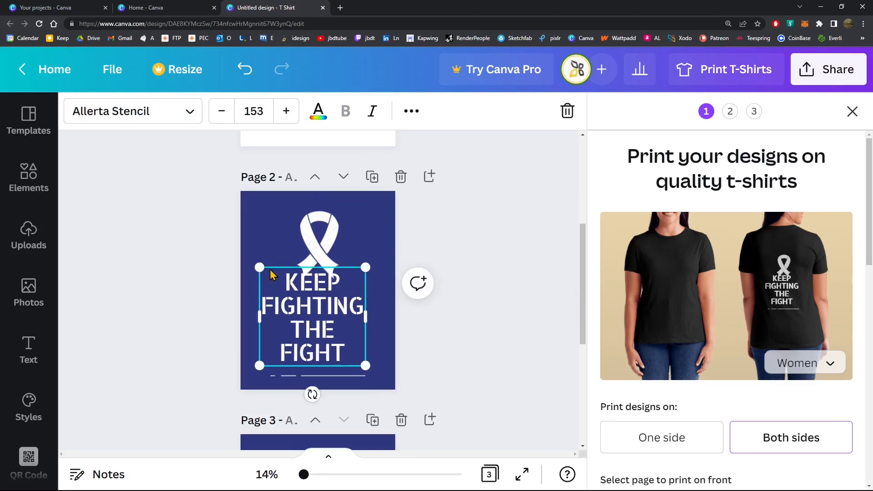
{"action": "left_click_drag", "start_coordinate": [272, 275], "coordinate": [277, 282]}
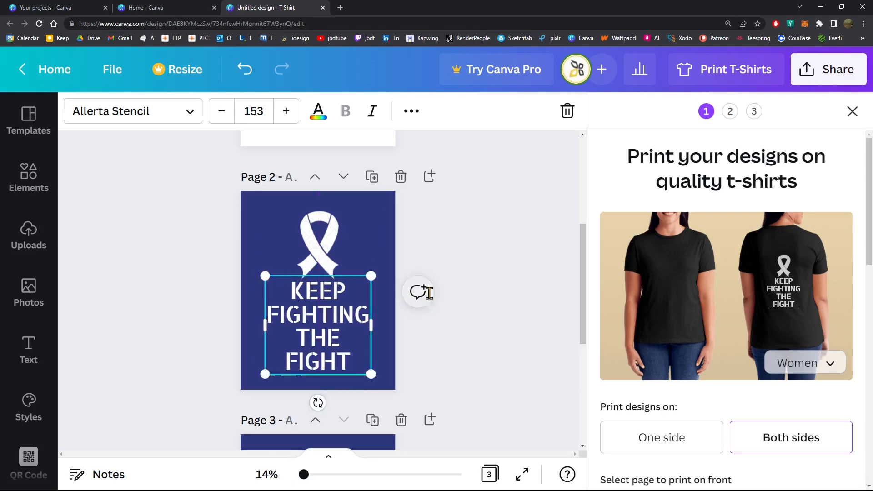
{"action": "left_click", "coordinate": [419, 293]}
{"action": "left_click", "coordinate": [501, 234]}
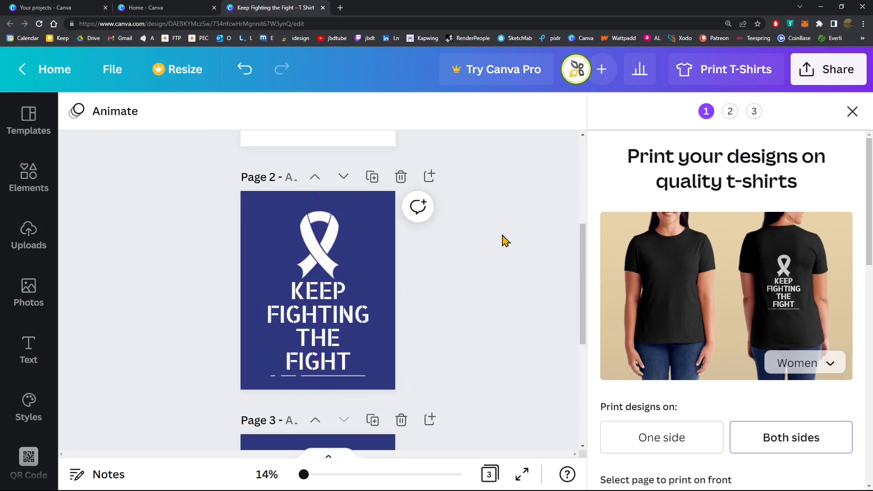
{"action": "left_click", "coordinate": [321, 380]}
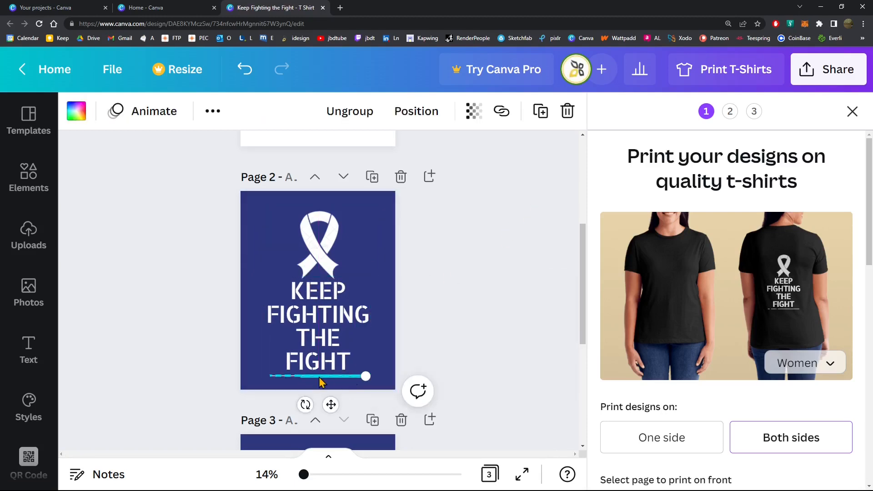
{"action": "left_click", "coordinate": [450, 324]}
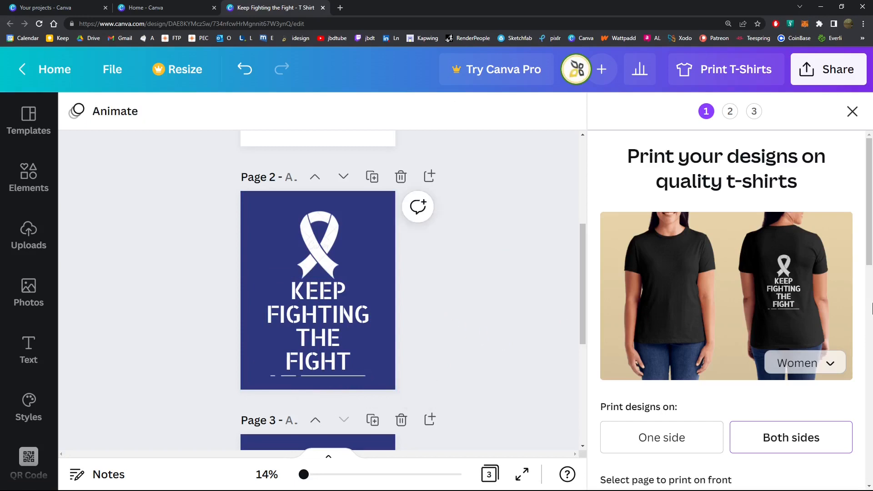
Set the letter spacing of the Page 2 text to -8 and its line spacing to 0.89
{"action": "left_click", "coordinate": [327, 320]}
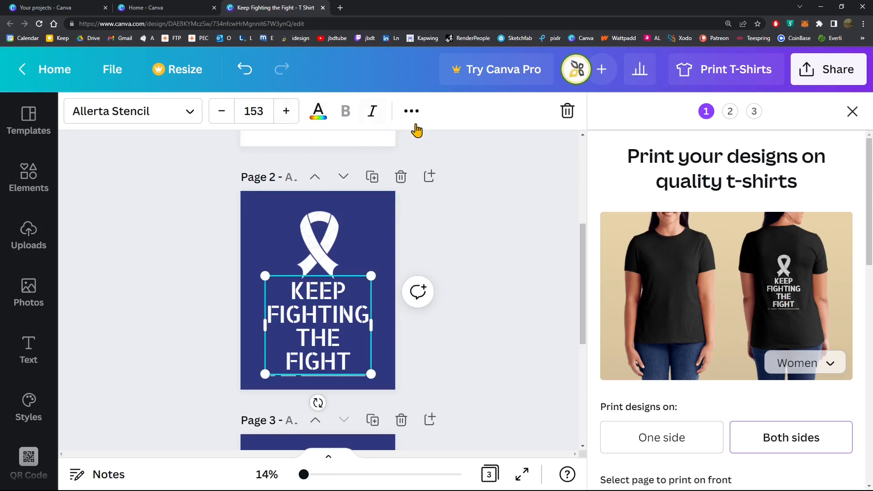
{"action": "left_click", "coordinate": [412, 111]}
{"action": "left_click", "coordinate": [170, 151]}
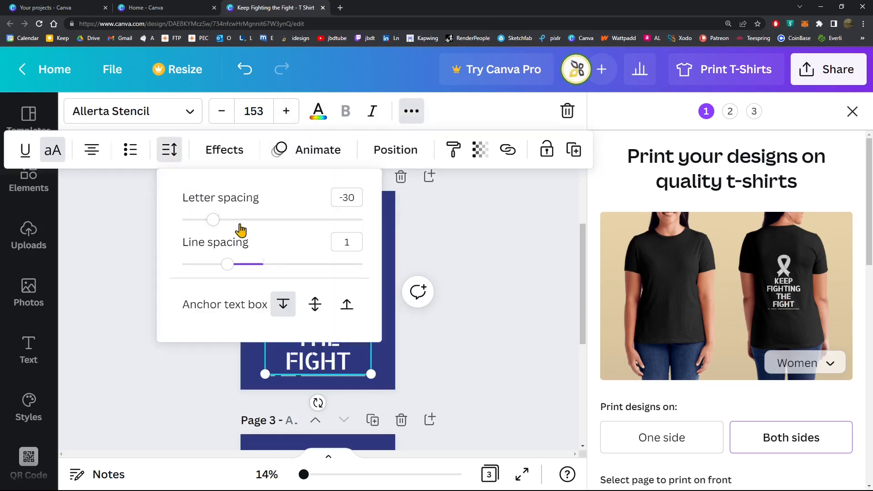
{"action": "left_click_drag", "start_coordinate": [214, 221], "coordinate": [217, 221]}
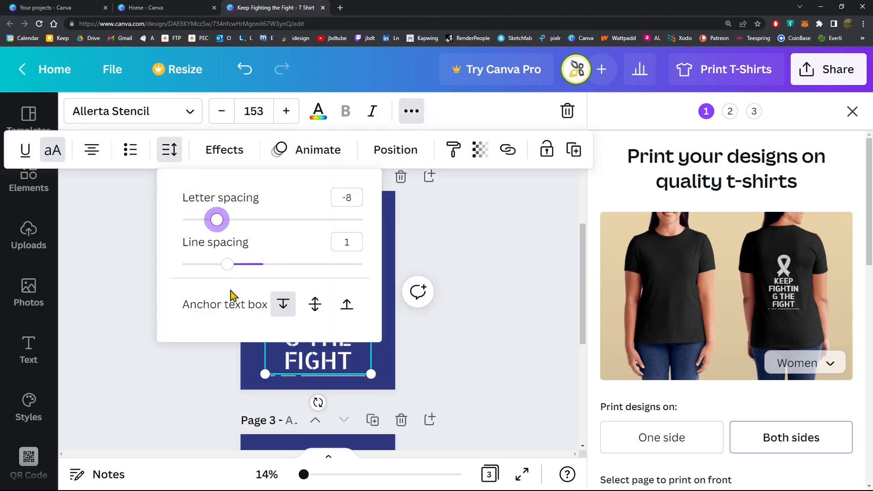
{"action": "left_click_drag", "start_coordinate": [233, 273], "coordinate": [221, 269]}
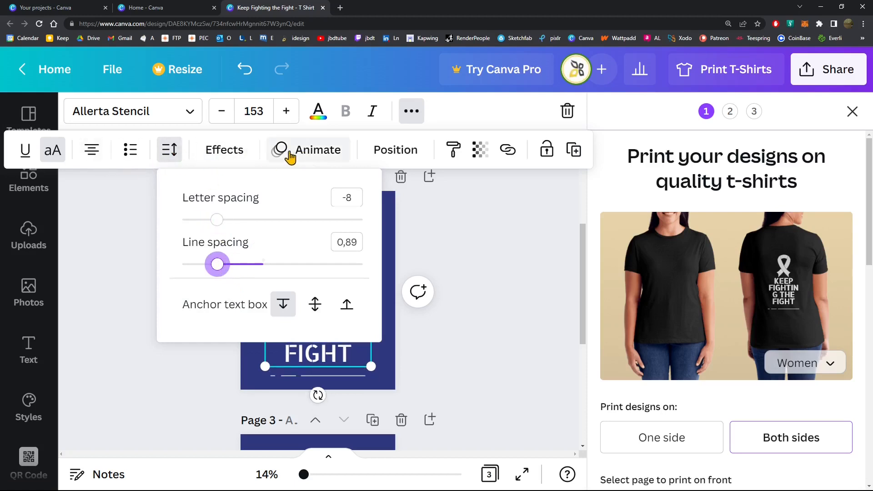
{"action": "left_click", "coordinate": [466, 237]}
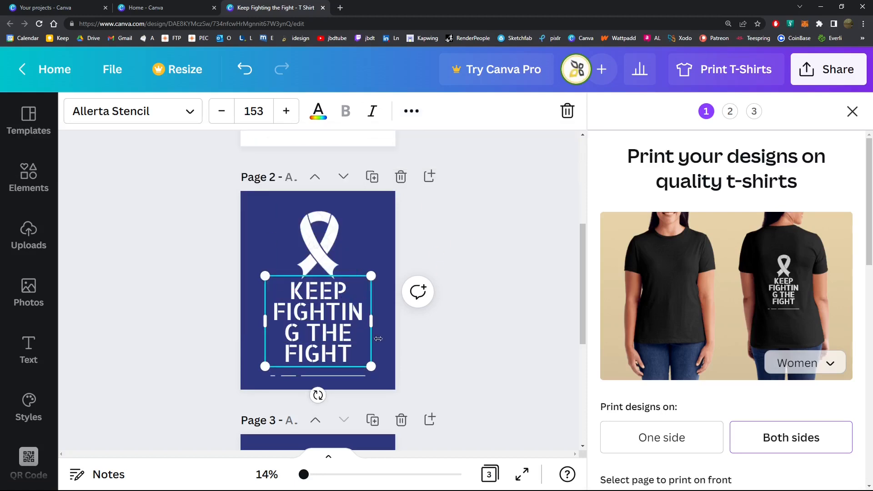
Nudge the Page 2 text slightly down, keeping it centered between the ribbon and the line below
{"action": "double_click", "coordinate": [356, 319]}
{"action": "left_click", "coordinate": [432, 357]}
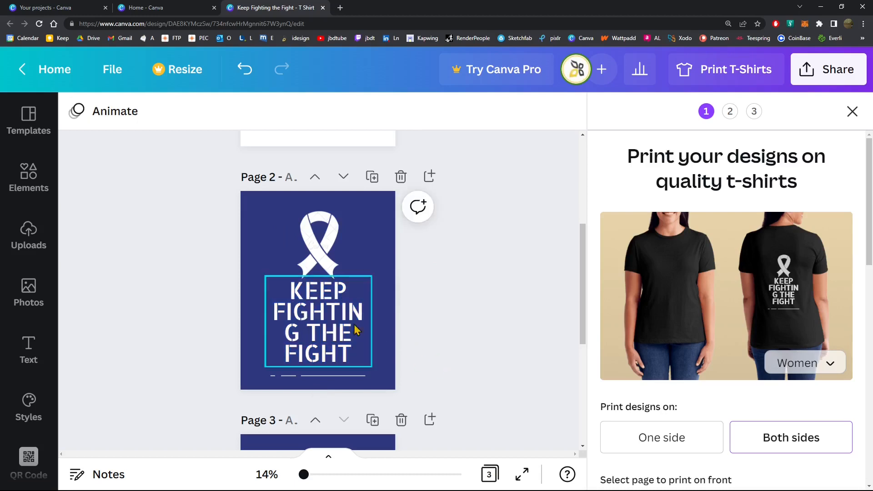
{"action": "left_click", "coordinate": [342, 310]}
{"action": "left_click_drag", "start_coordinate": [340, 310], "coordinate": [341, 311]}
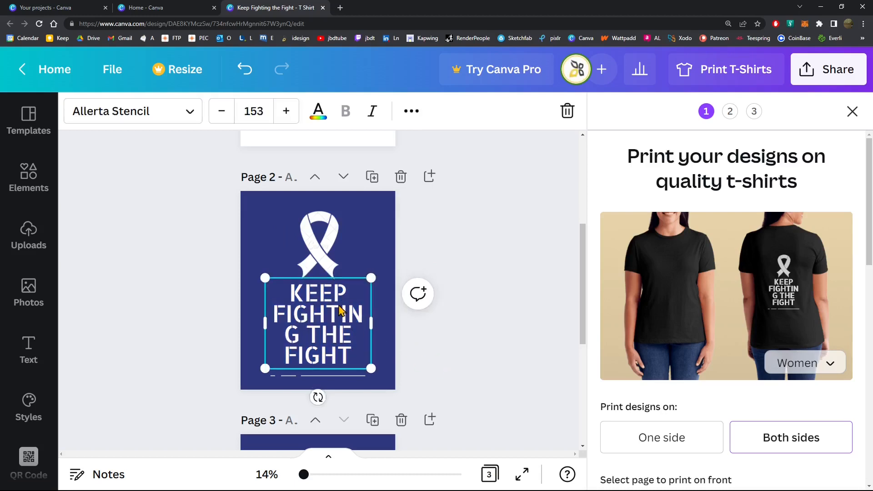
{"action": "key", "text": "Down"}
{"action": "key", "text": "Down"}
{"action": "key", "text": "Down"}
{"action": "key", "text": "Down"}
{"action": "key", "text": "Down"}
{"action": "key", "text": "Down"}
{"action": "key", "text": "Down"}
{"action": "key", "text": "Down"}
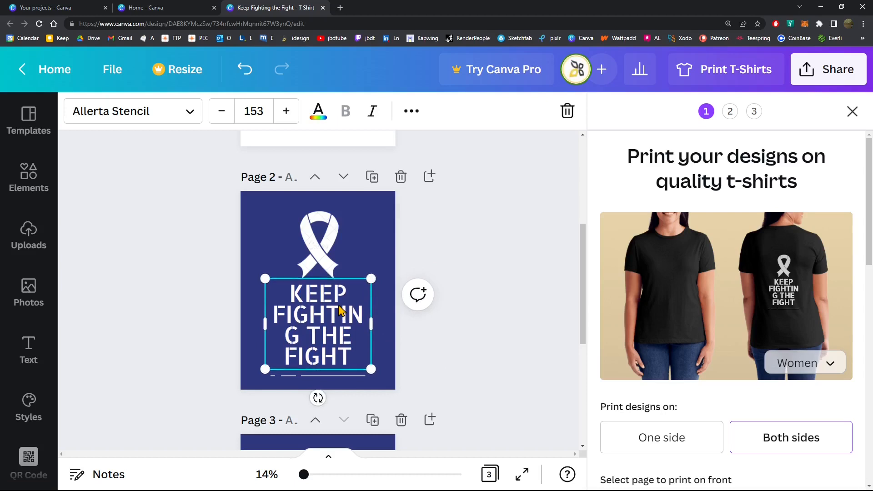
{"action": "key", "text": "Up"}
{"action": "key", "text": "Up"}
{"action": "key", "text": "Left"}
{"action": "key", "text": "Left"}
{"action": "key", "text": "Left"}
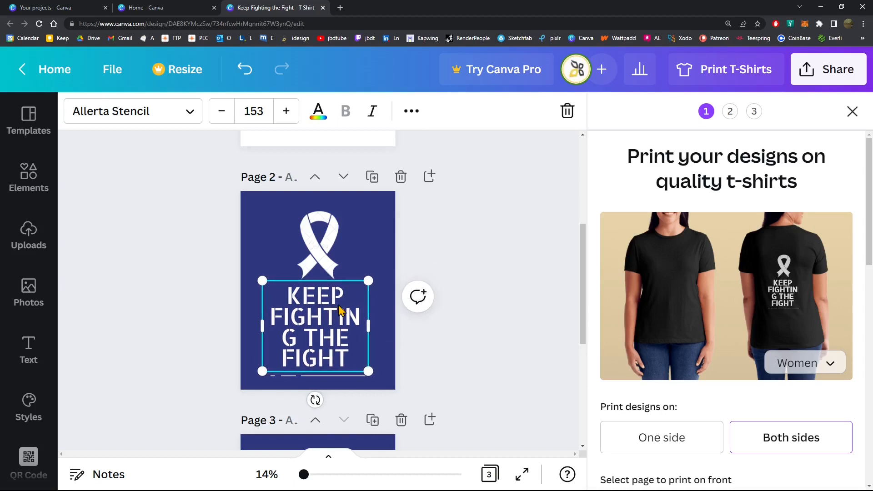
{"action": "key", "text": "Right"}
{"action": "key", "text": "Right"}
{"action": "key", "text": "Right"}
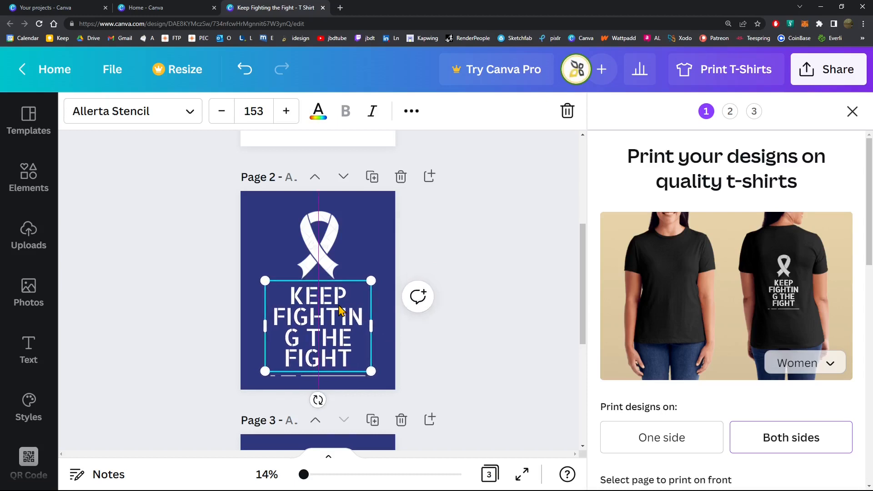
{"action": "left_click", "coordinate": [397, 282]}
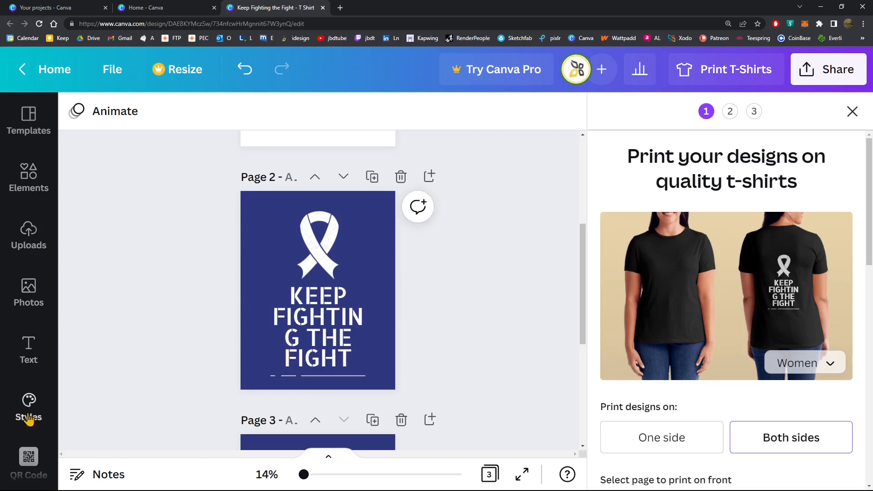
Look through the available templates, elements, uploads, photos, text options and the QR Code generator
{"action": "left_click", "coordinate": [36, 121]}
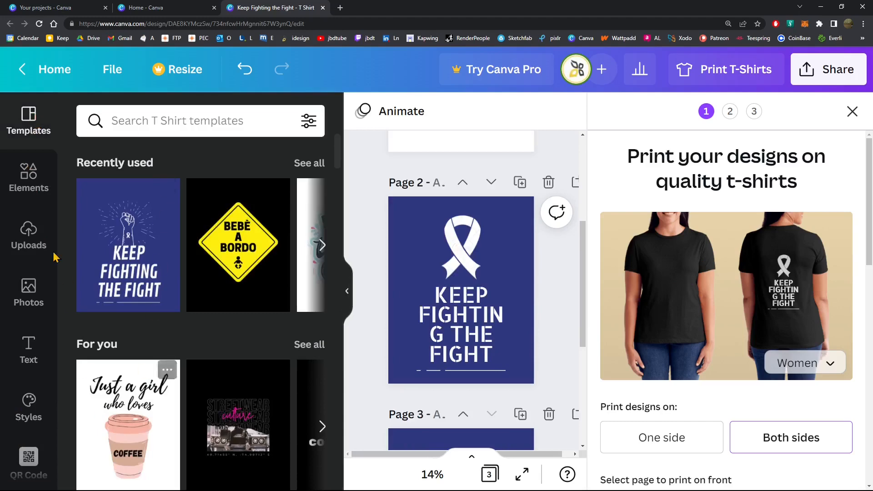
{"action": "left_click", "coordinate": [48, 186]}
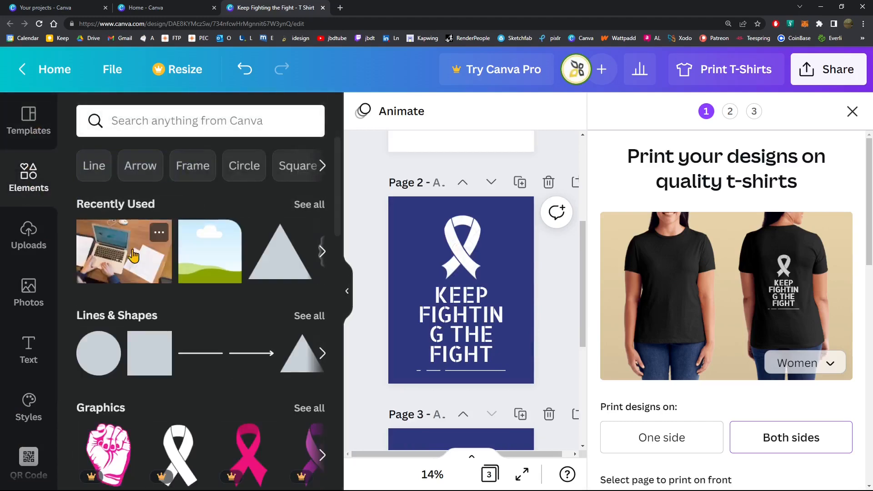
{"action": "scroll", "coordinate": [152, 335], "scroll_direction": "down", "scroll_amount": 9}
{"action": "scroll", "coordinate": [178, 320], "scroll_direction": "down", "scroll_amount": 5}
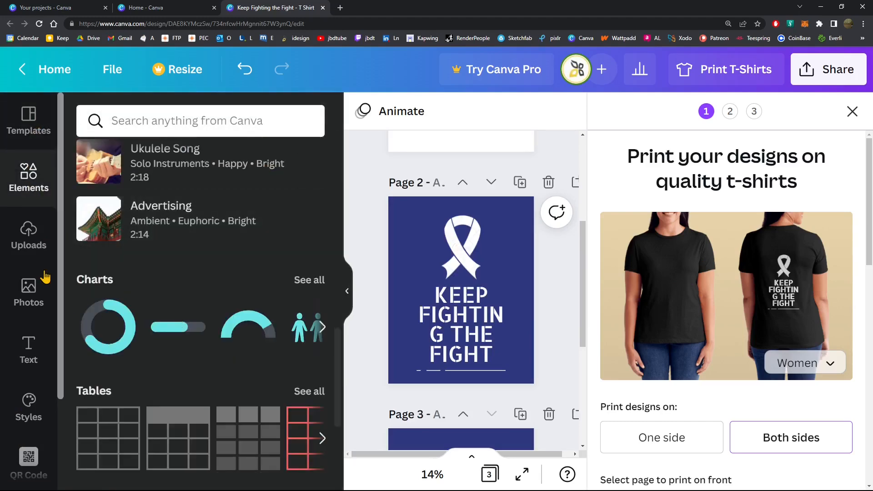
{"action": "left_click", "coordinate": [30, 239]}
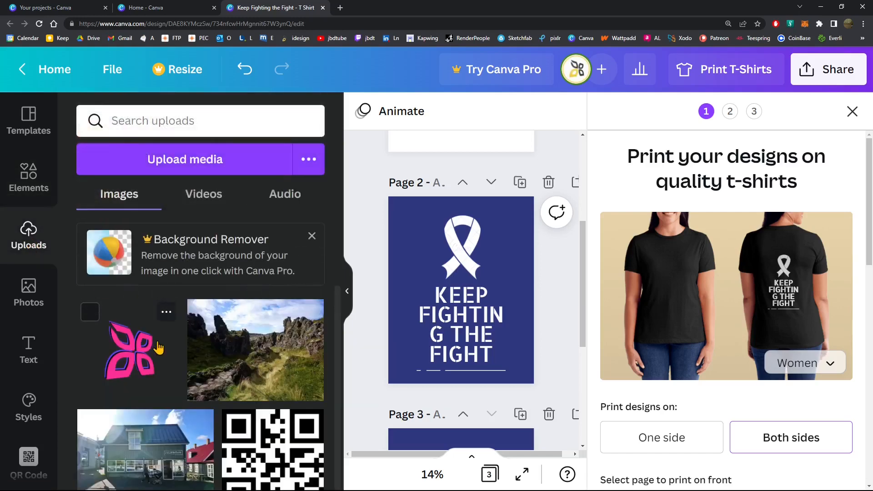
{"action": "left_click", "coordinate": [28, 303]}
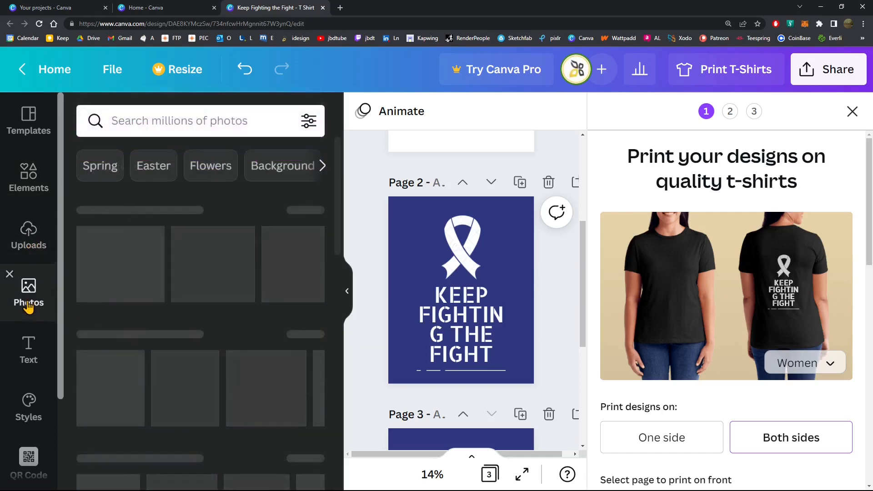
{"action": "scroll", "coordinate": [169, 368], "scroll_direction": "down", "scroll_amount": 6}
{"action": "left_click", "coordinate": [27, 368]}
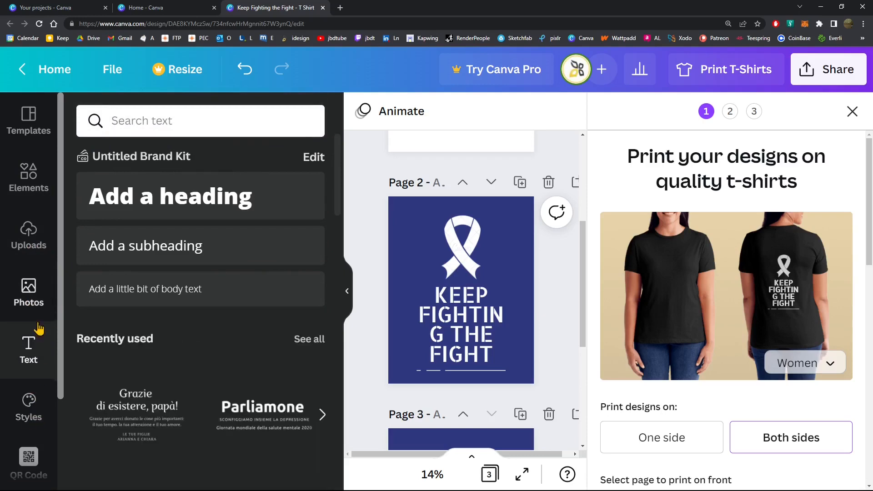
{"action": "left_click", "coordinate": [28, 460]}
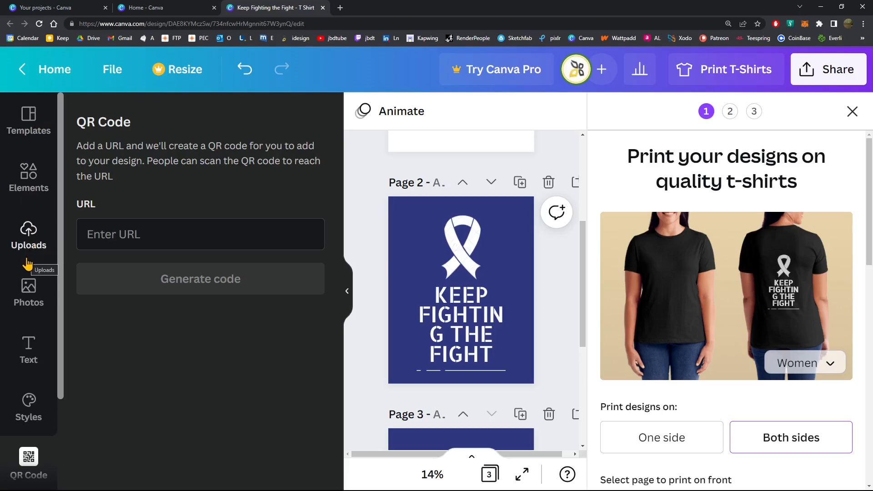
Upload the "logo yellow" image from the graphics folder and dismiss the Background Remover notice
{"action": "left_click", "coordinate": [22, 239]}
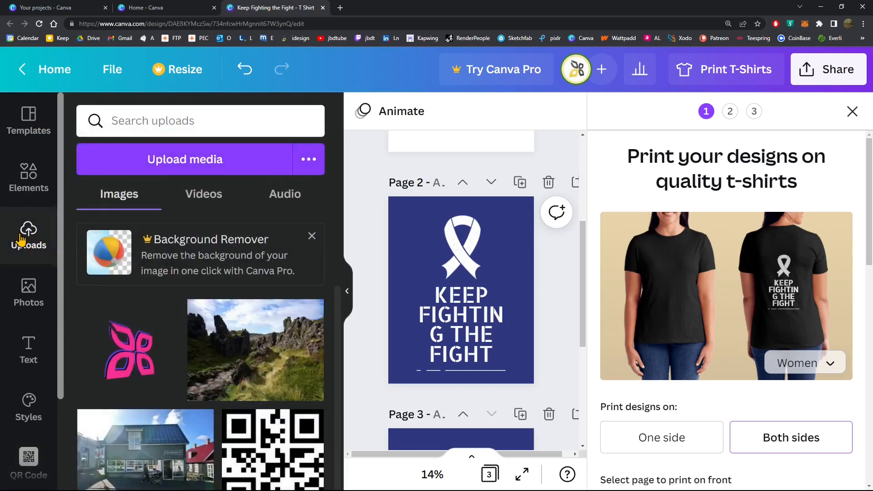
{"action": "scroll", "coordinate": [503, 302], "scroll_direction": "up", "scroll_amount": 5}
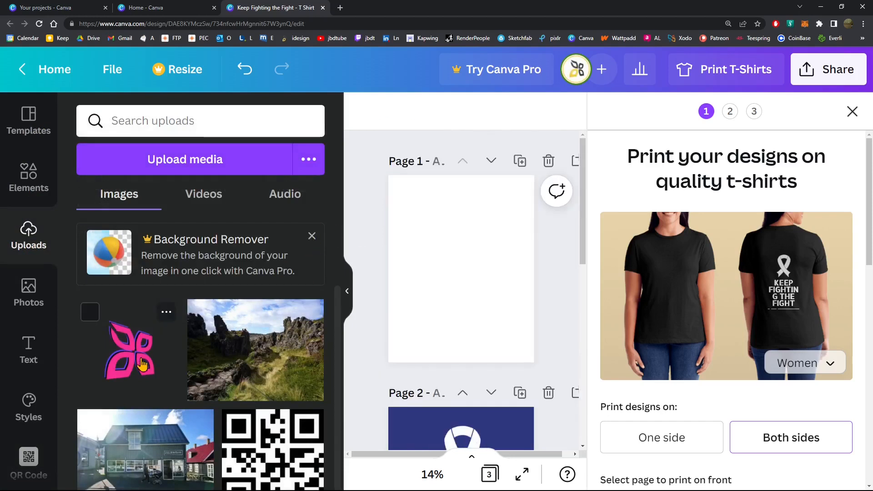
{"action": "left_click", "coordinate": [205, 165]}
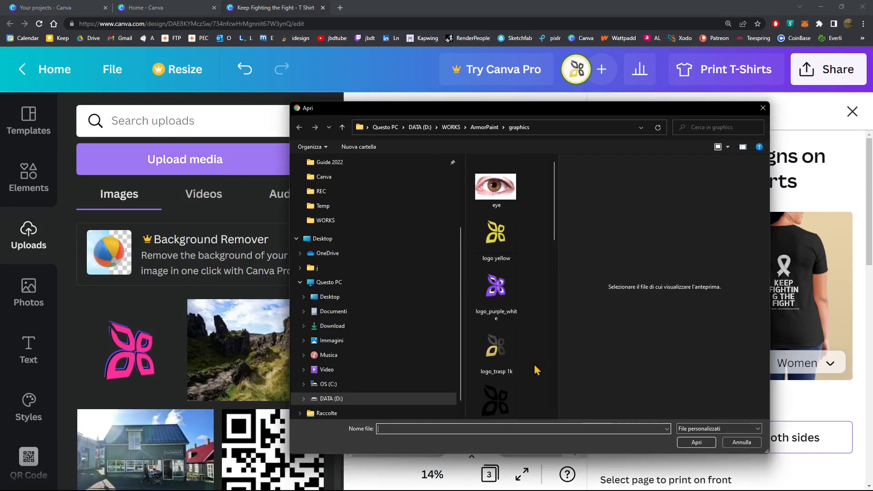
{"action": "scroll", "coordinate": [535, 363], "scroll_direction": "down", "scroll_amount": 3}
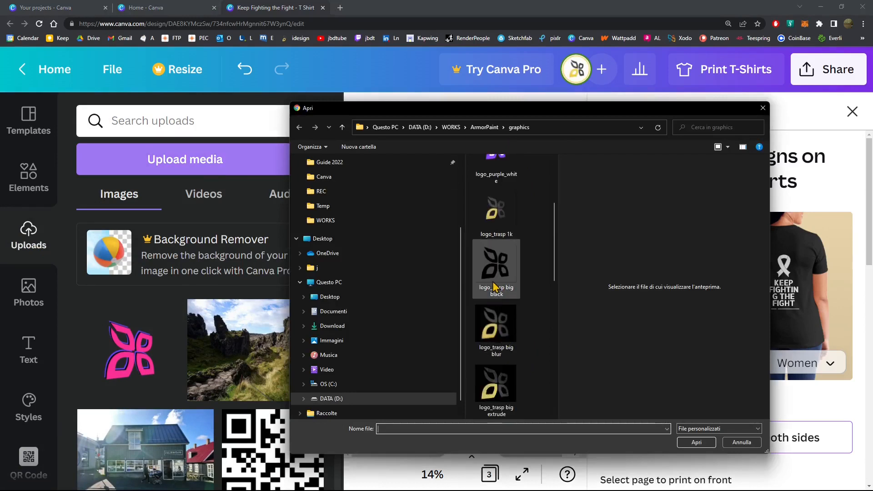
{"action": "scroll", "coordinate": [508, 357], "scroll_direction": "down", "scroll_amount": 3}
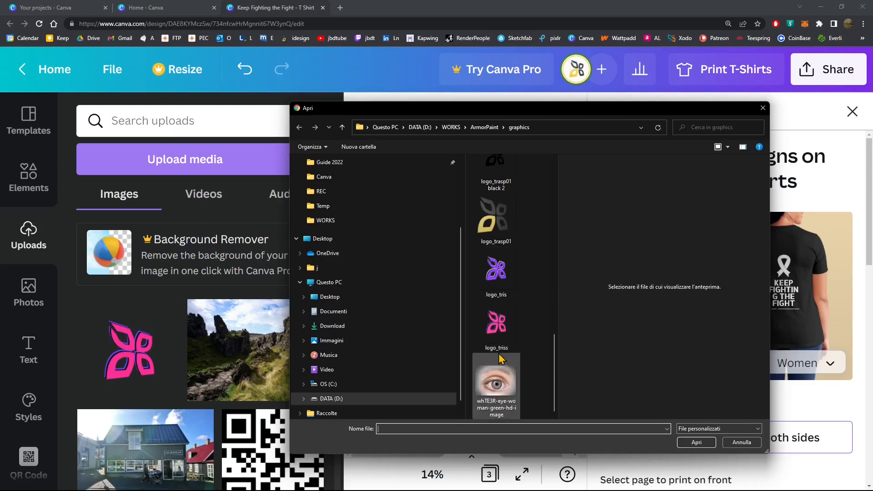
{"action": "scroll", "coordinate": [484, 331], "scroll_direction": "up", "scroll_amount": 10}
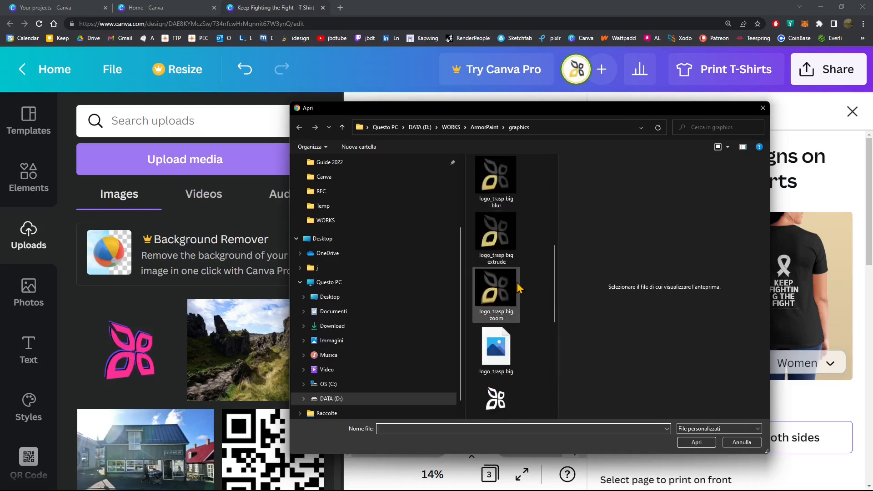
{"action": "left_click", "coordinate": [497, 236]}
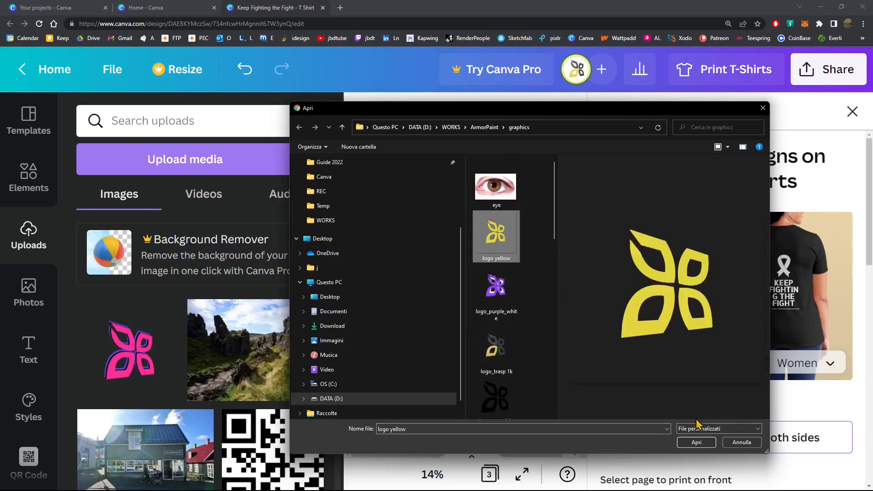
{"action": "left_click", "coordinate": [697, 442]}
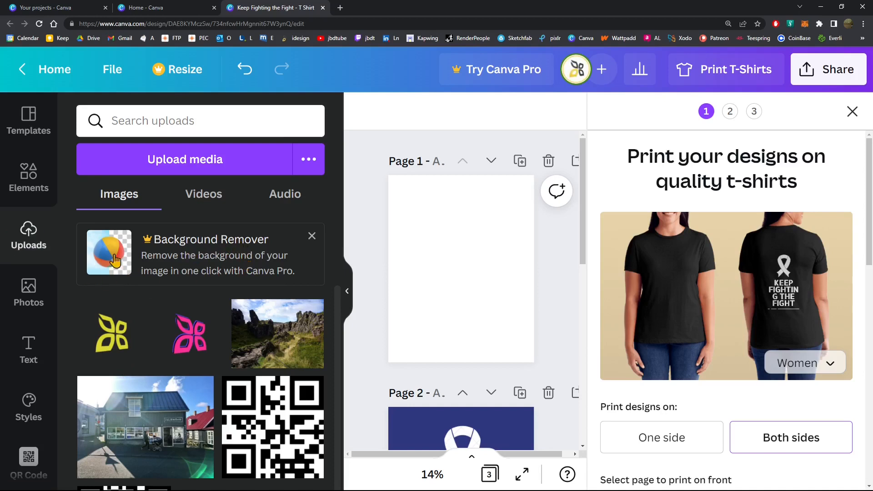
{"action": "left_click", "coordinate": [312, 236]}
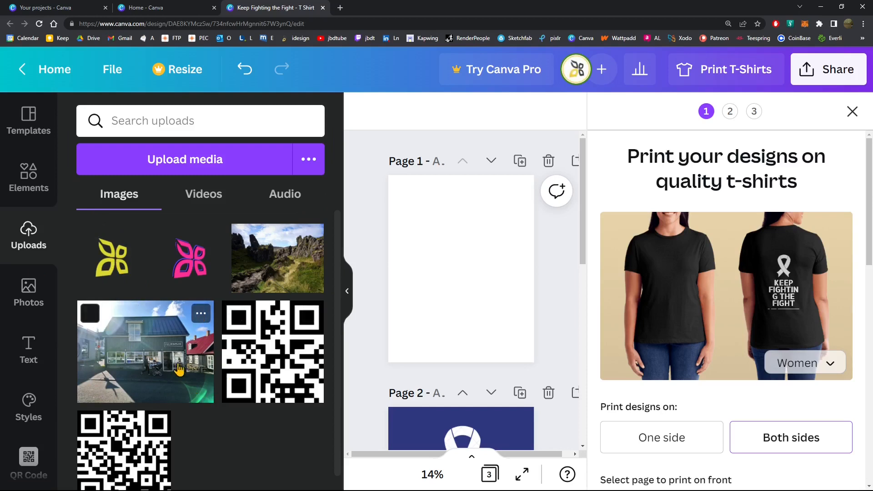
Place the uploaded photo of the green house on Page 1 and enlarge it to the full page width
{"action": "left_click_drag", "start_coordinate": [170, 352], "coordinate": [485, 288]}
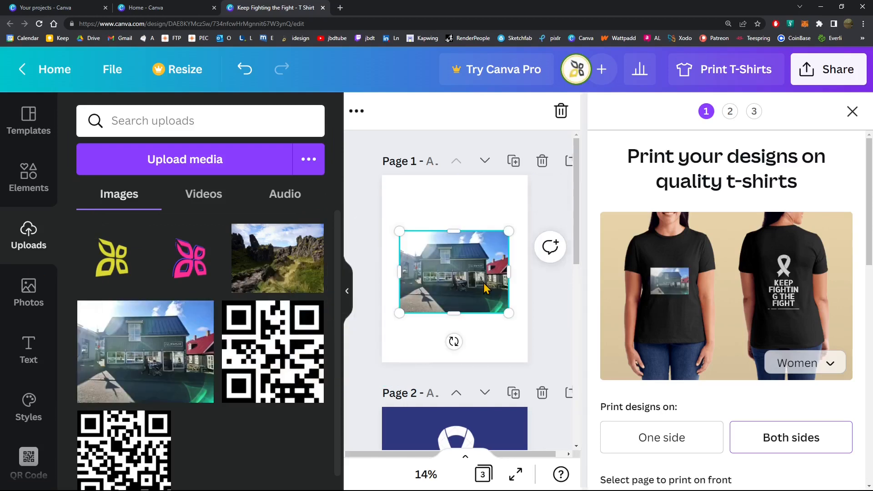
{"action": "left_click_drag", "start_coordinate": [398, 234], "coordinate": [383, 218]}
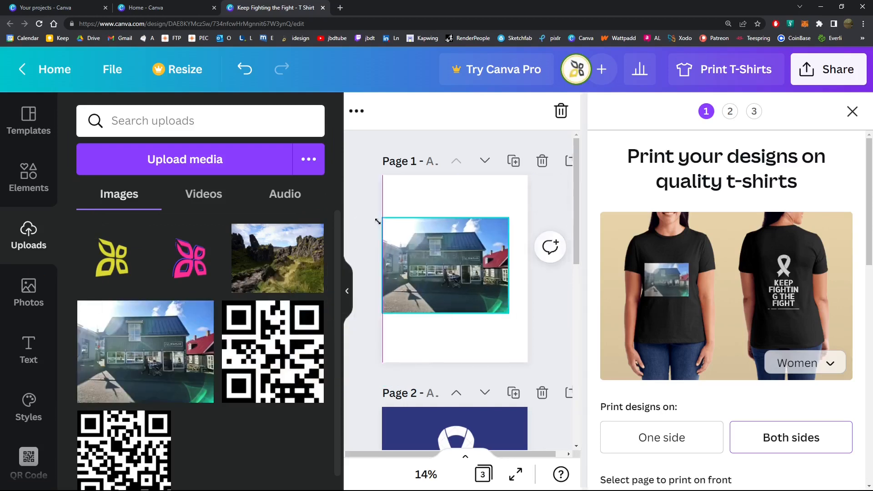
{"action": "left_click_drag", "start_coordinate": [509, 313], "coordinate": [529, 335]}
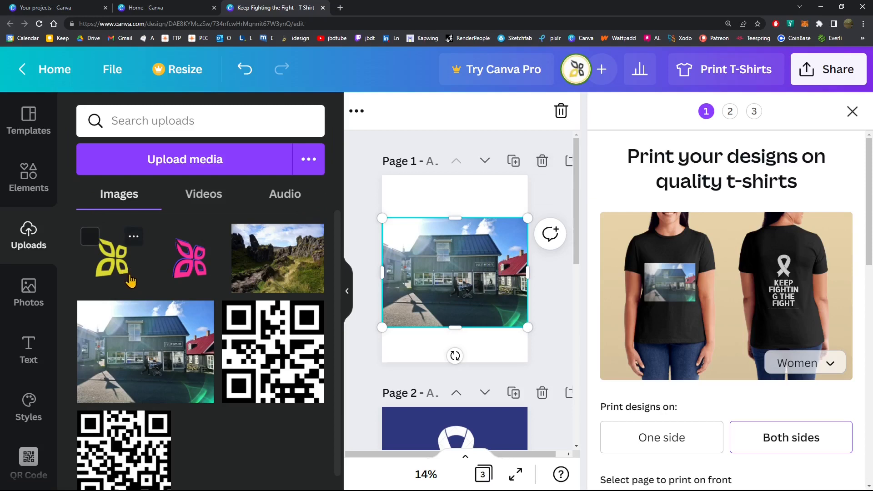
Delete Page 1 with the house photo and add a blank page after the ribbon design
{"action": "left_click", "coordinate": [541, 162]}
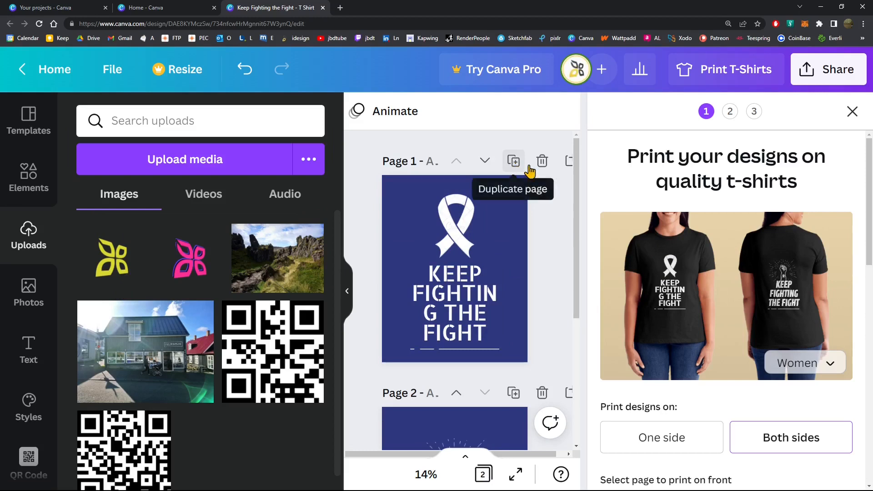
{"action": "left_click", "coordinate": [570, 164]}
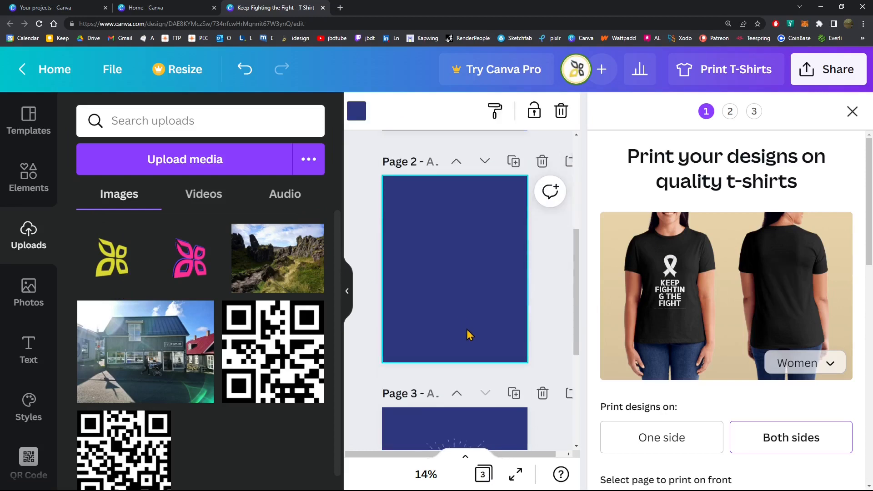
Move the blank page ahead of the ribbon design and place the yellow logo on it as a small emblem in the upper-right corner
{"action": "left_click", "coordinate": [456, 207]}
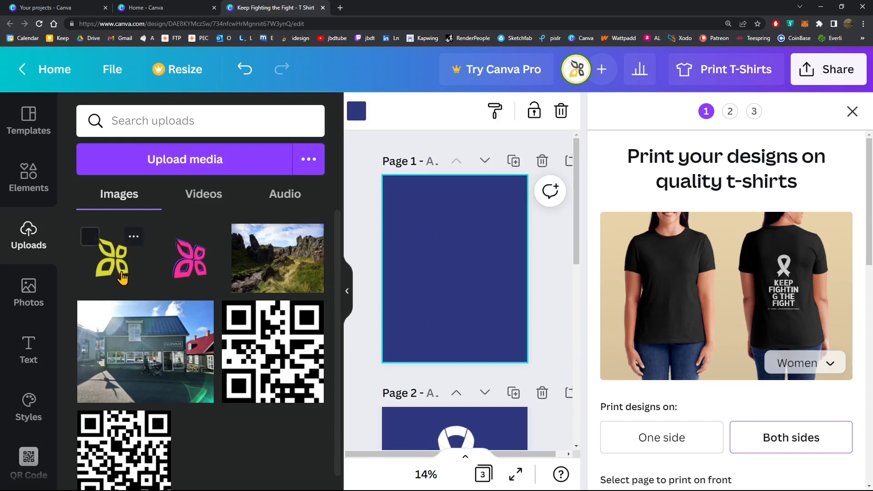
{"action": "left_click_drag", "start_coordinate": [122, 278], "coordinate": [445, 277]}
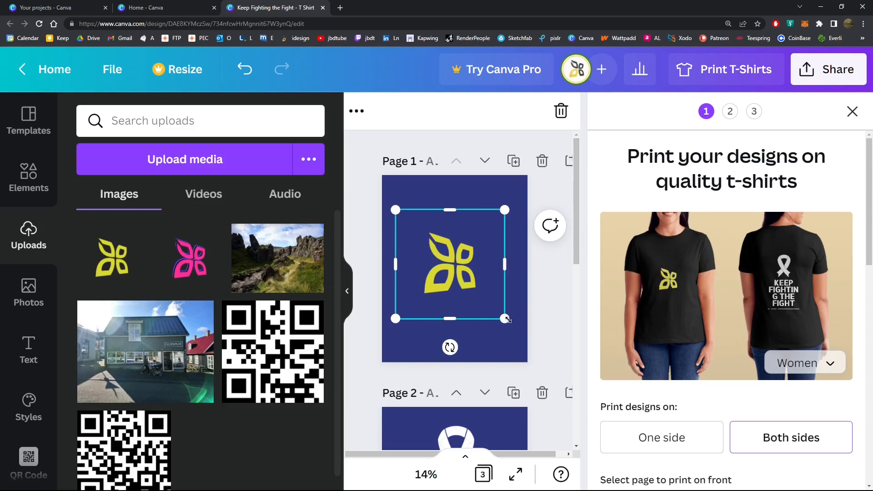
{"action": "left_click_drag", "start_coordinate": [508, 320], "coordinate": [422, 251]}
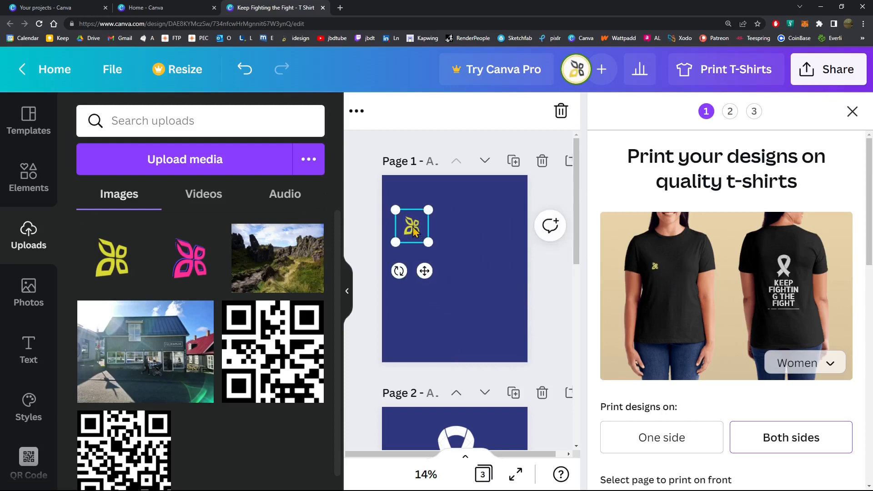
{"action": "left_click_drag", "start_coordinate": [433, 248], "coordinate": [500, 204]}
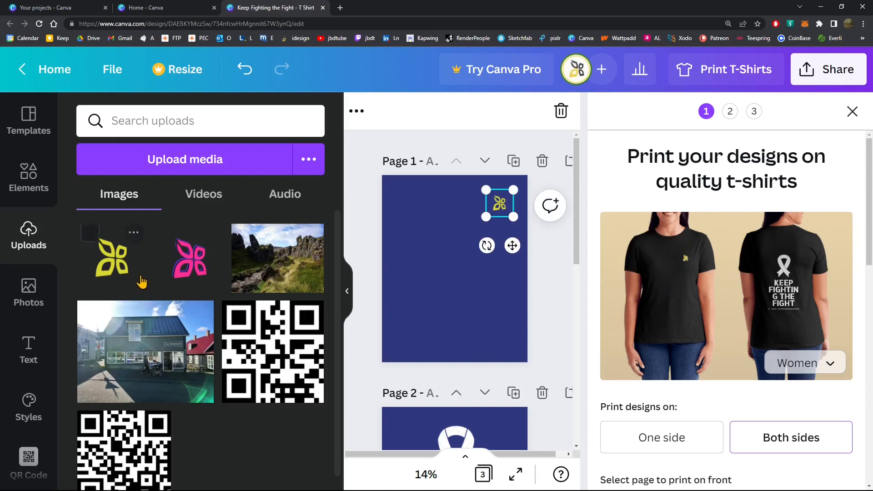
Add the uploaded pink logo to Page 1 and enlarge it until it nearly fills the page width
{"action": "left_click", "coordinate": [190, 259]}
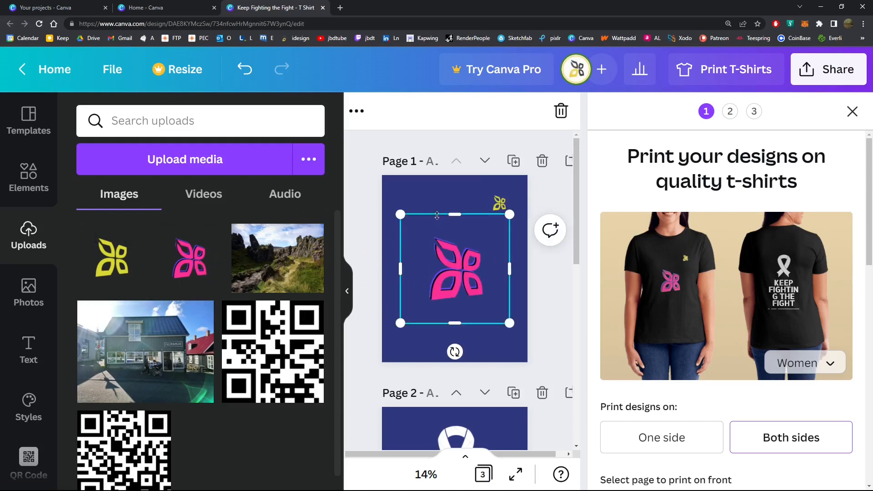
{"action": "left_click_drag", "start_coordinate": [381, 205], "coordinate": [376, 190]}
{"action": "left_click_drag", "start_coordinate": [511, 322], "coordinate": [576, 388]}
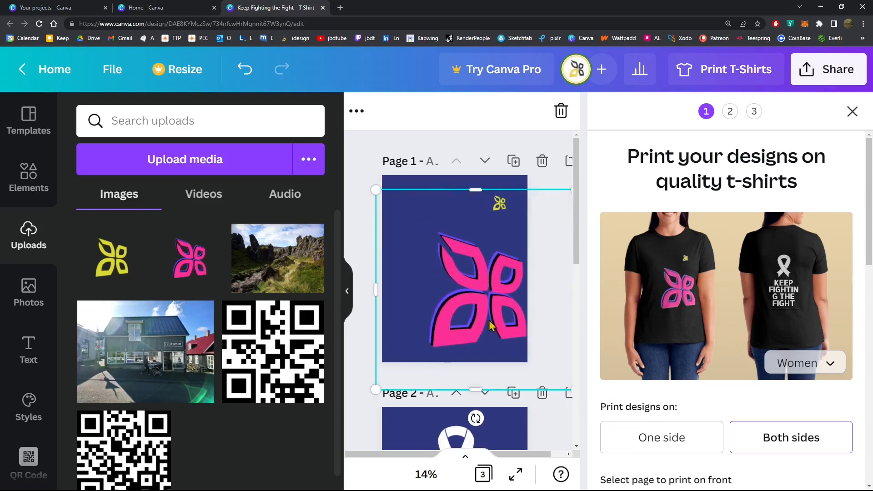
{"action": "left_click_drag", "start_coordinate": [377, 189], "coordinate": [300, 117]}
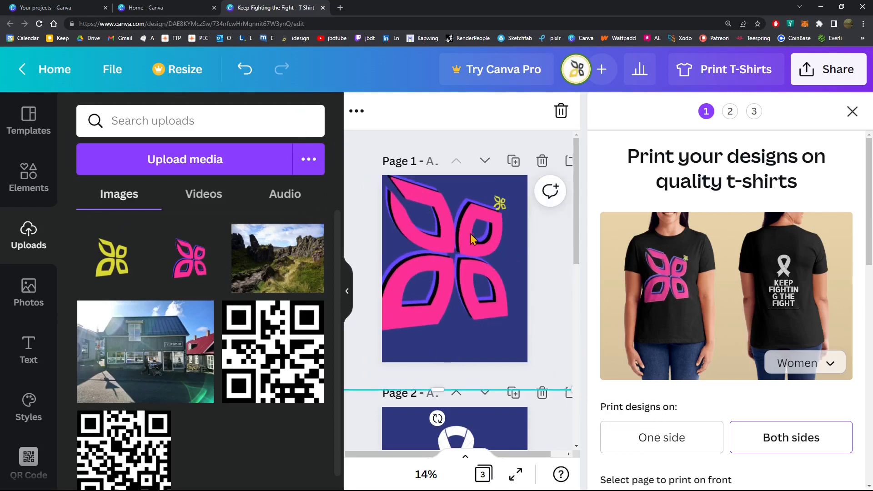
{"action": "mouse_move", "coordinate": [471, 239]}
{"action": "left_mouse_down"}
{"action": "mouse_move", "coordinate": [478, 254]}
{"action": "mouse_move", "coordinate": [464, 217]}
{"action": "mouse_move", "coordinate": [468, 246]}
{"action": "mouse_move", "coordinate": [469, 236]}
{"action": "mouse_move", "coordinate": [483, 244]}
{"action": "left_mouse_up"}
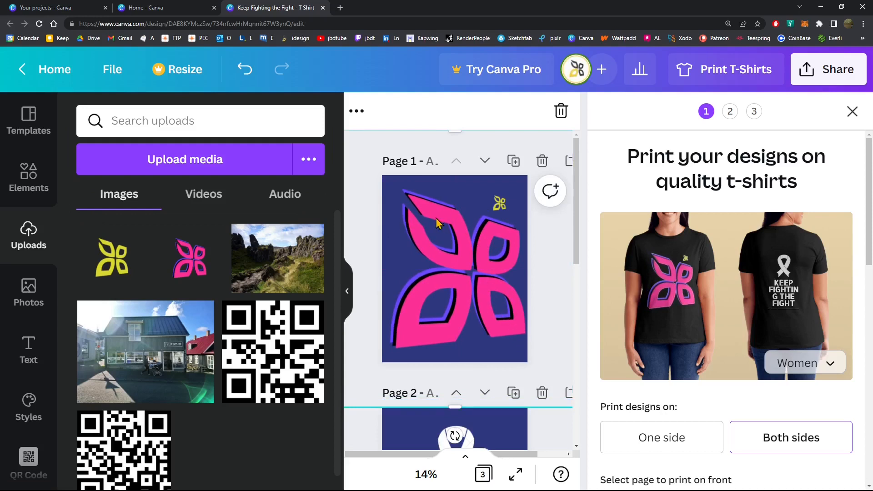
Resize the pink logo slightly smaller and centre it on Page 1 clear of the yellow logo
{"action": "left_click_drag", "start_coordinate": [436, 219], "coordinate": [509, 279]}
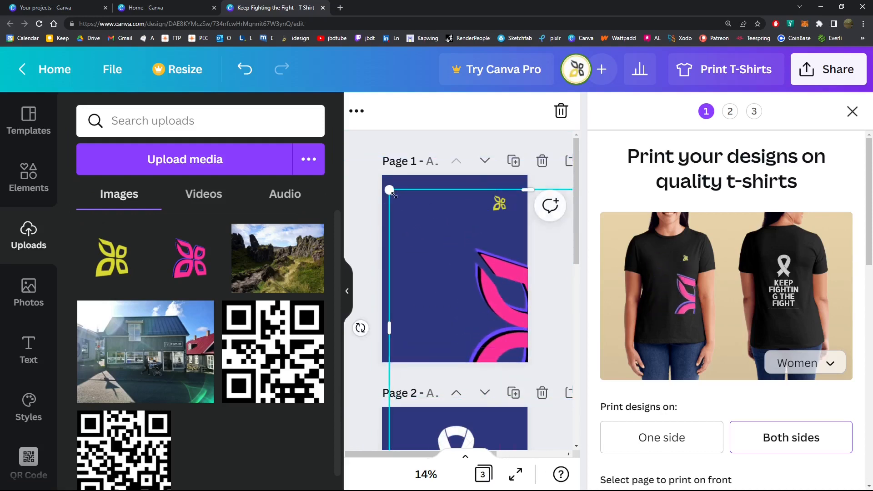
{"action": "left_click_drag", "start_coordinate": [394, 195], "coordinate": [460, 260]}
{"action": "left_click_drag", "start_coordinate": [527, 318], "coordinate": [411, 219]}
{"action": "left_click", "coordinate": [486, 357]}
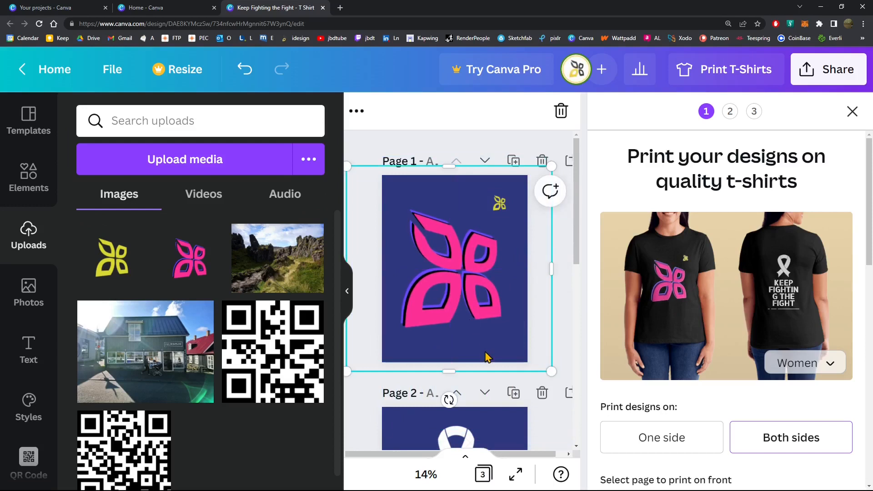
{"action": "left_click_drag", "start_coordinate": [556, 372], "coordinate": [580, 411]}
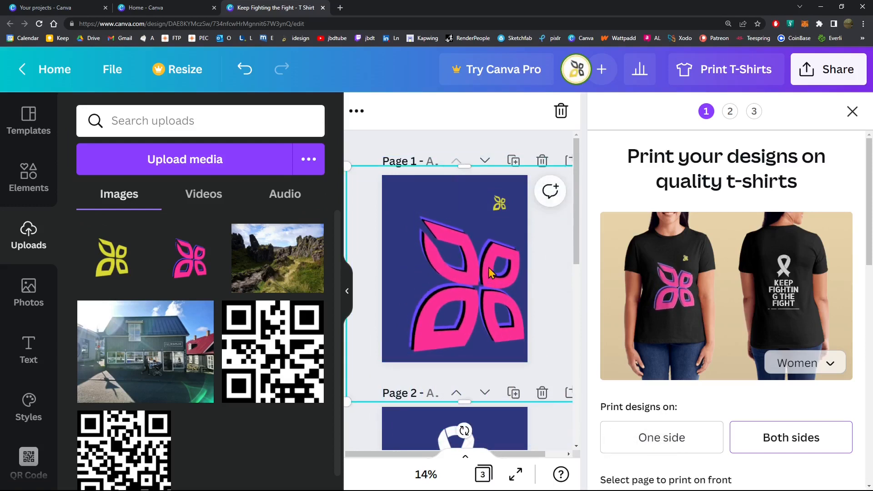
{"action": "left_click_drag", "start_coordinate": [481, 260], "coordinate": [468, 250]}
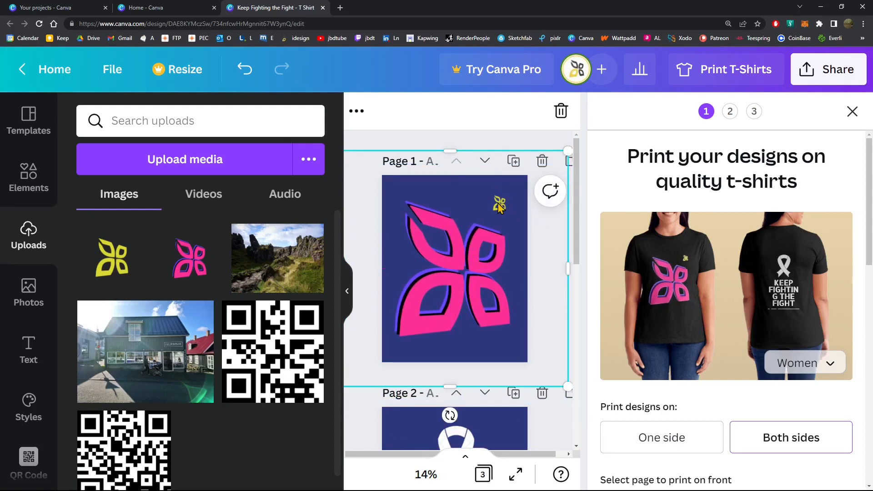
{"action": "left_click", "coordinate": [460, 140]}
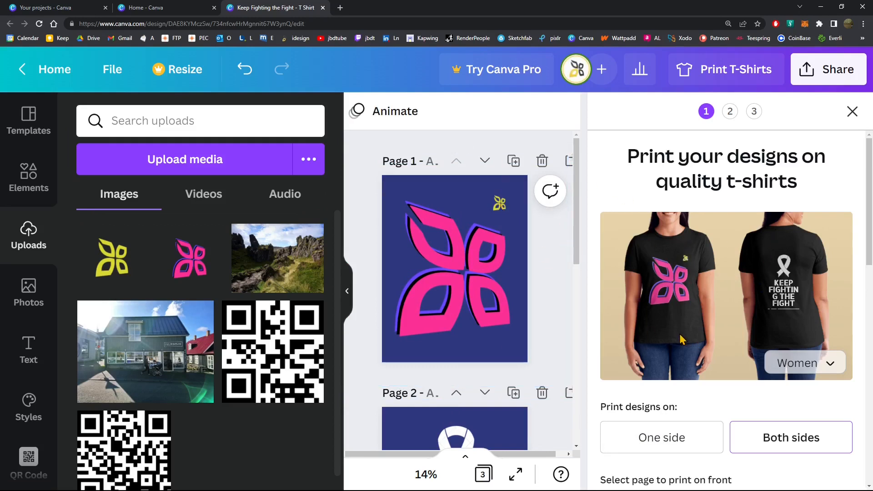
Add another T-shirt to the print order and set the first shirt's style to Men
{"action": "scroll", "coordinate": [707, 346], "scroll_direction": "down", "scroll_amount": 3}
{"action": "scroll", "coordinate": [708, 345], "scroll_direction": "down", "scroll_amount": 10}
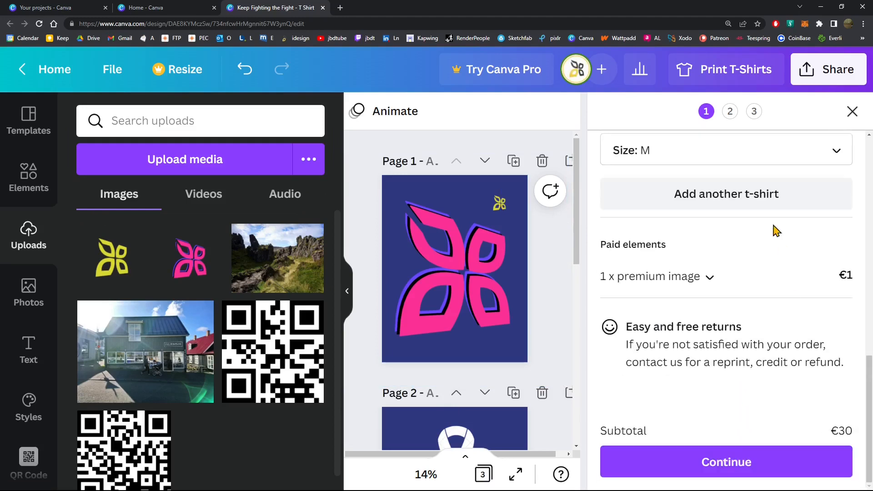
{"action": "scroll", "coordinate": [721, 321], "scroll_direction": "up", "scroll_amount": 3}
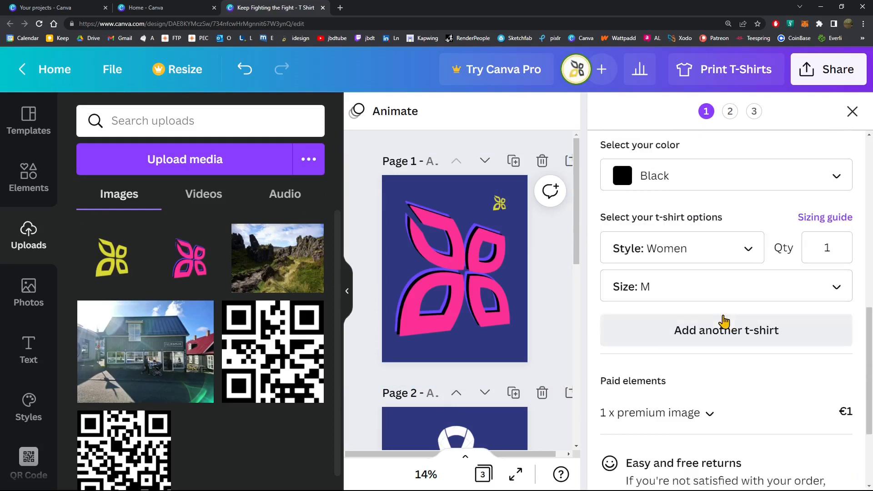
{"action": "left_click", "coordinate": [714, 342]}
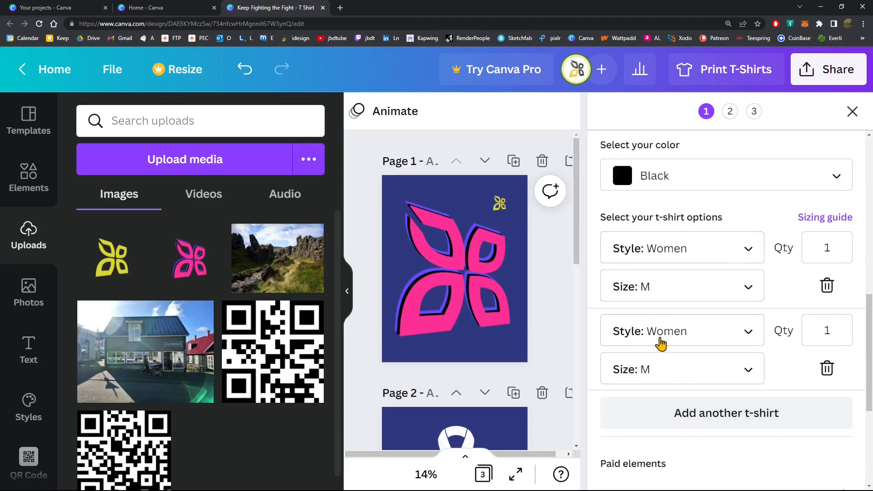
{"action": "left_click", "coordinate": [663, 251]}
{"action": "left_click", "coordinate": [660, 226]}
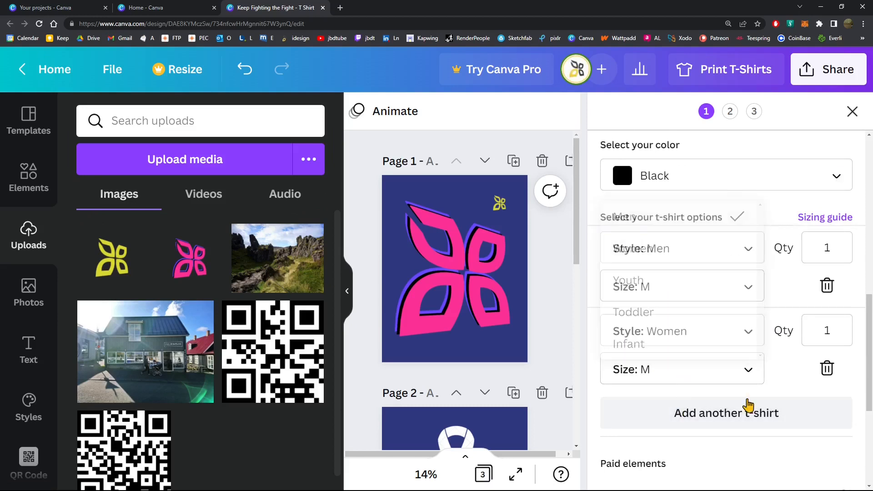
Continue the print order to the shipping details and review the delivery options and address fields
{"action": "scroll", "coordinate": [742, 396], "scroll_direction": "down", "scroll_amount": 5}
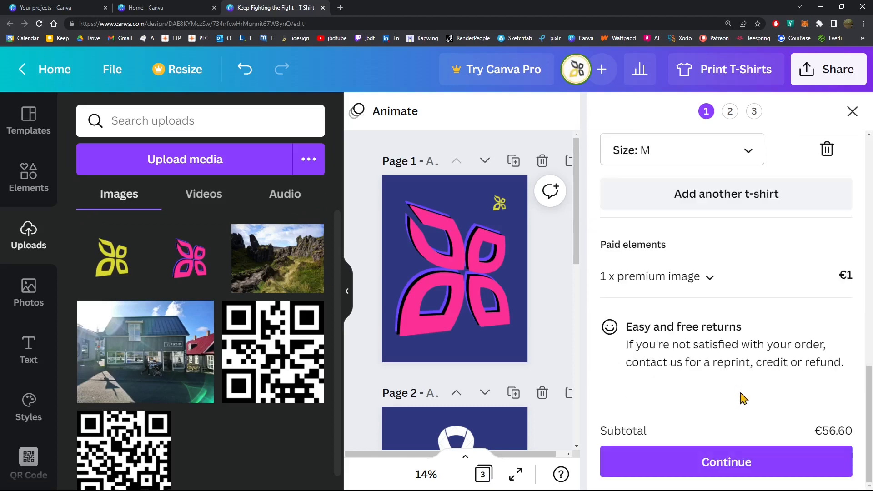
{"action": "left_click", "coordinate": [750, 463]}
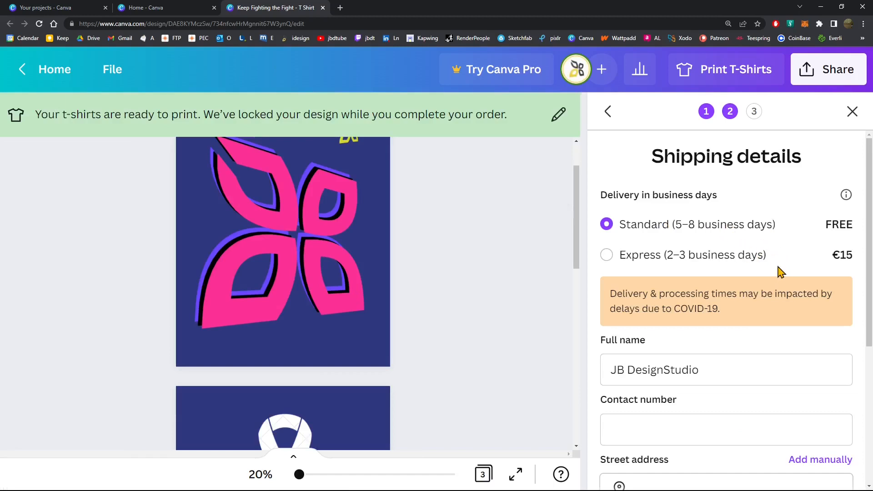
{"action": "scroll", "coordinate": [744, 411], "scroll_direction": "down", "scroll_amount": 5}
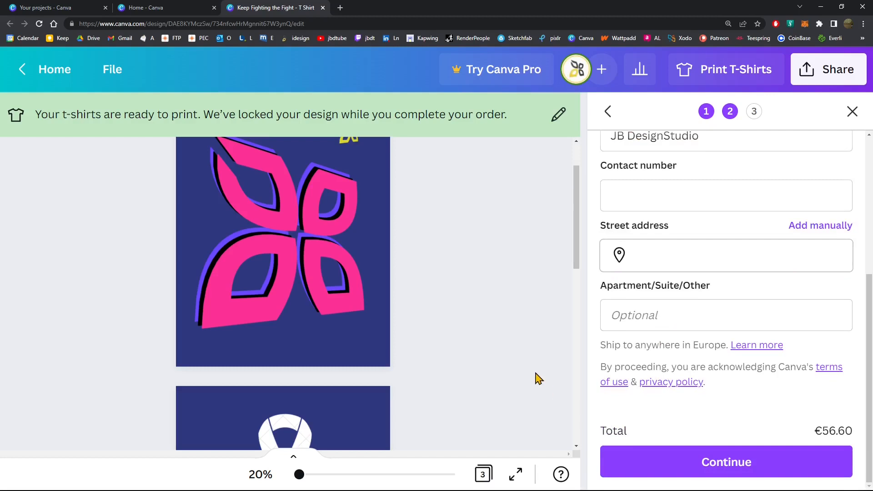
{"action": "scroll", "coordinate": [541, 373], "scroll_direction": "up", "scroll_amount": 2}
{"action": "scroll", "coordinate": [674, 306], "scroll_direction": "up", "scroll_amount": 5}
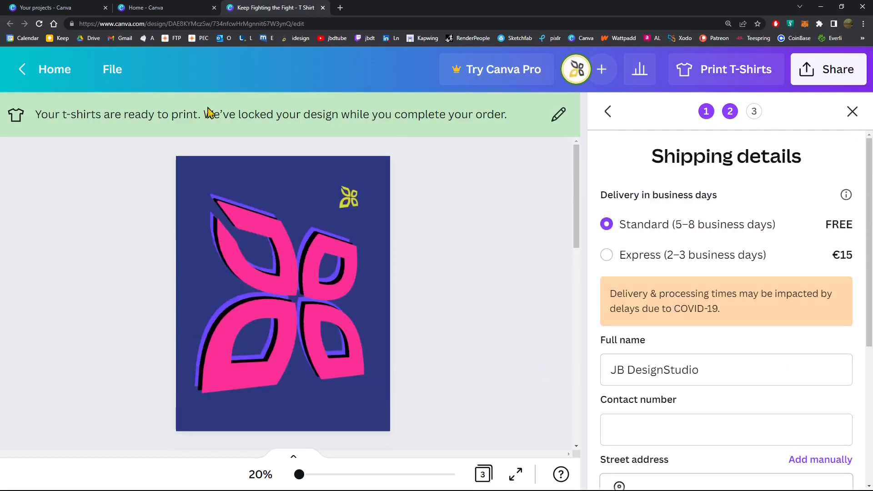
Leave the print order and return to the home page
{"action": "left_click", "coordinate": [23, 78]}
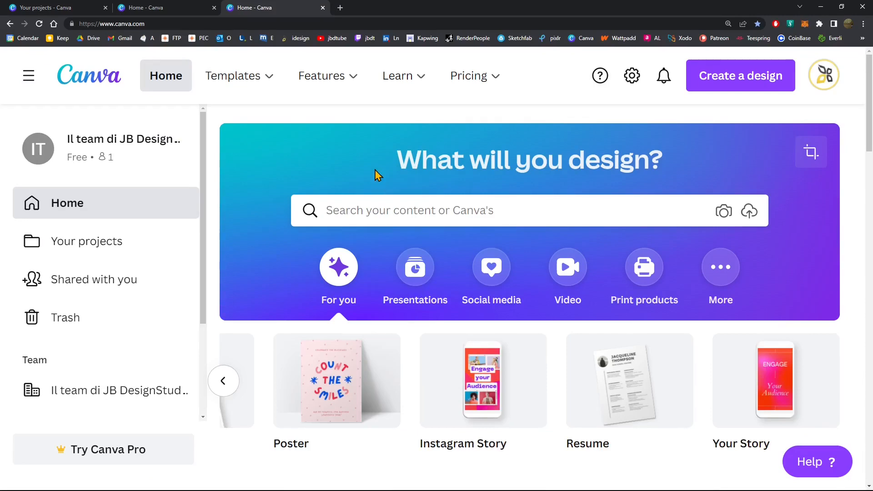
{"action": "mouse_move", "coordinate": [342, 54]}
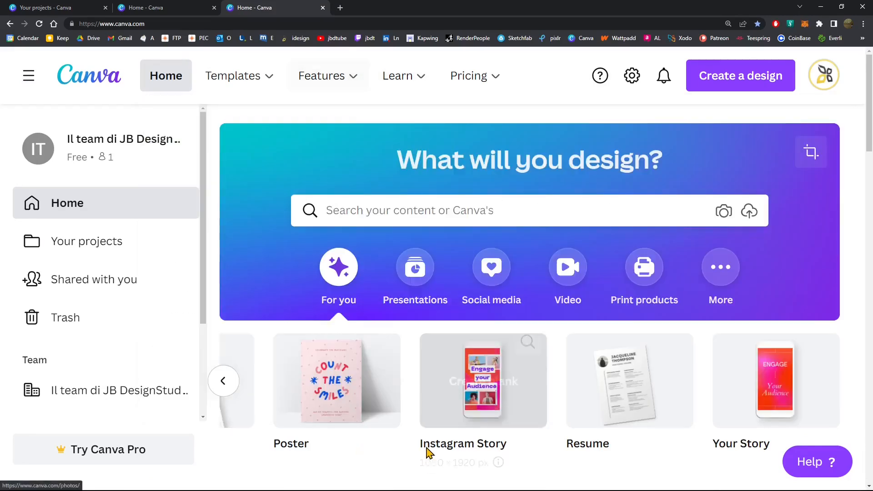